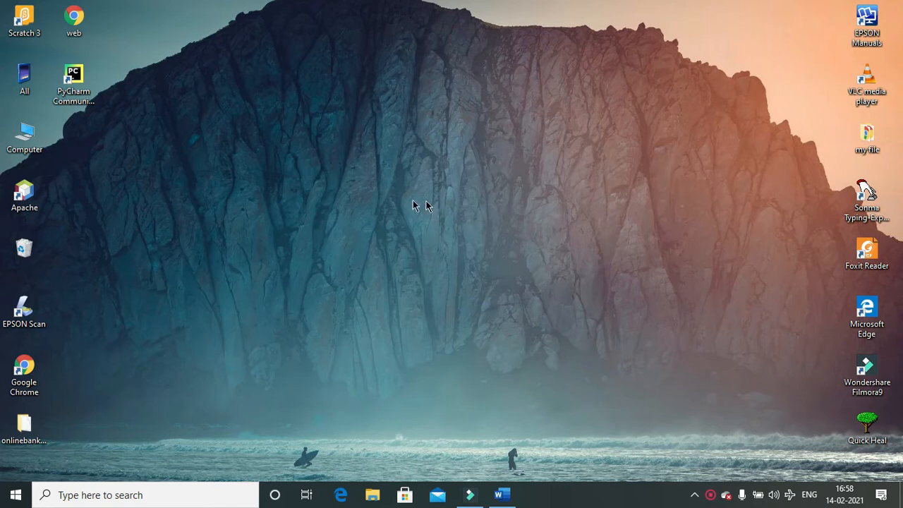
- Refresh the desktop twice, then restore the minimized Word Document1 from the taskbar
right_click(372, 157)
click(398, 201)
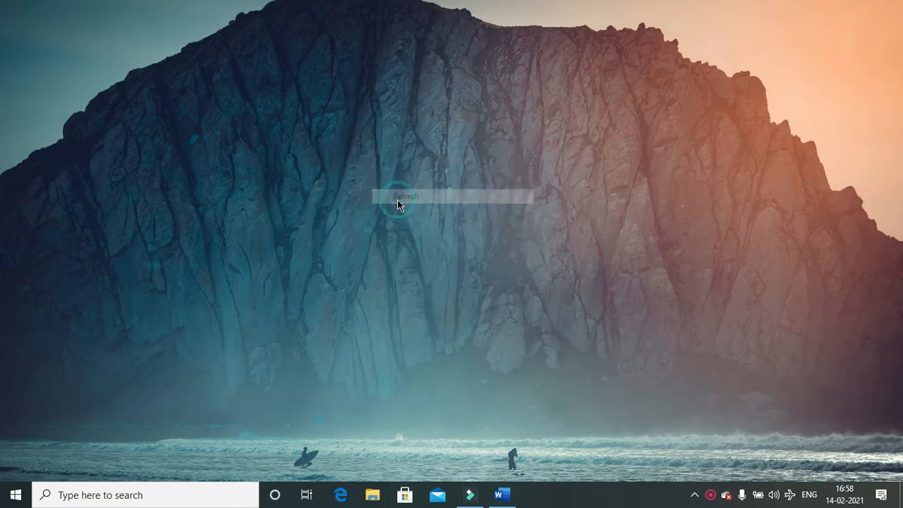
right_click(348, 87)
click(374, 129)
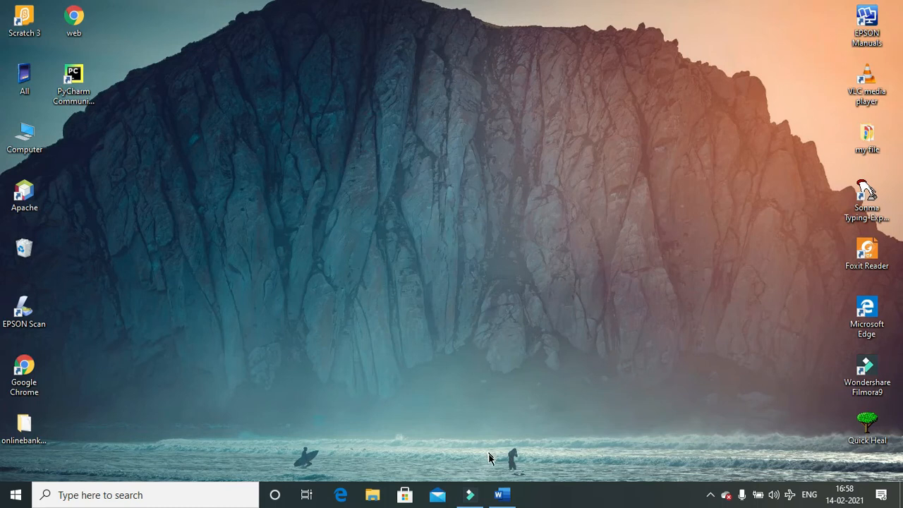
click(506, 502)
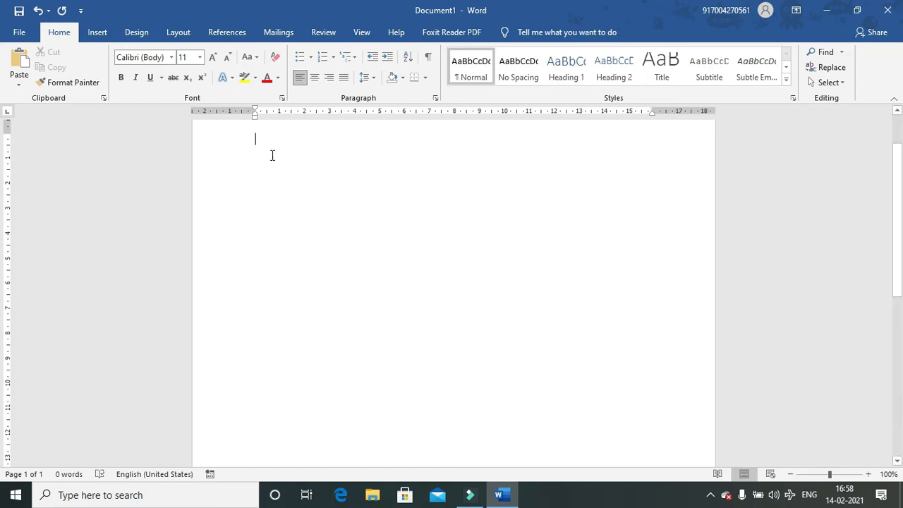
- Zoom in on the page and type the sentence 'this is a cat'
click(868, 474)
click(868, 474)
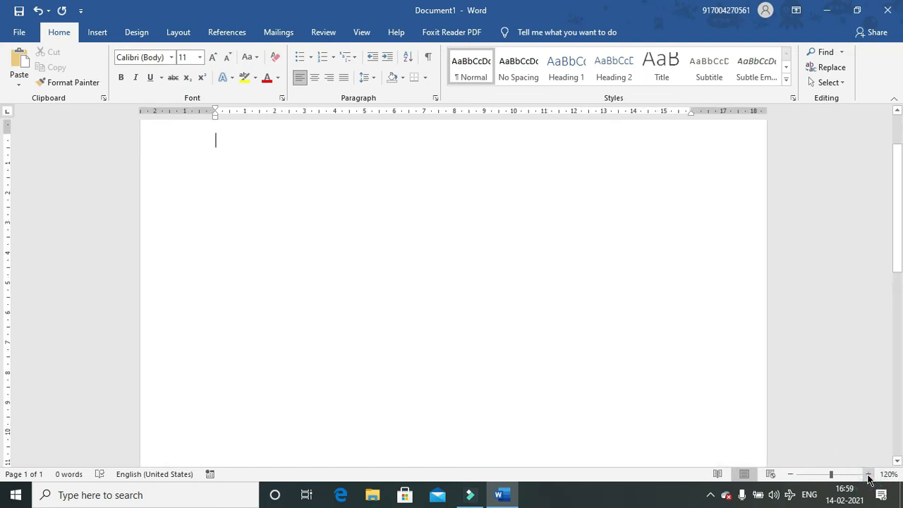
click(868, 474)
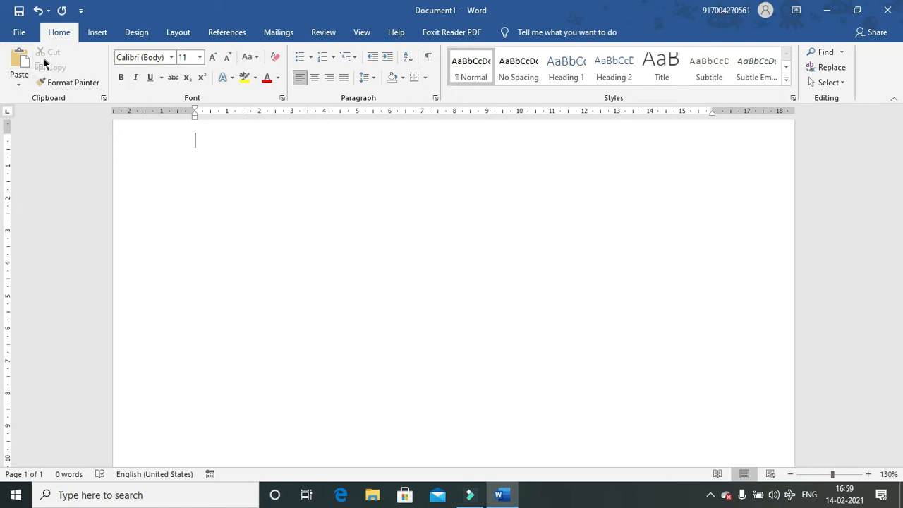
click(17, 86)
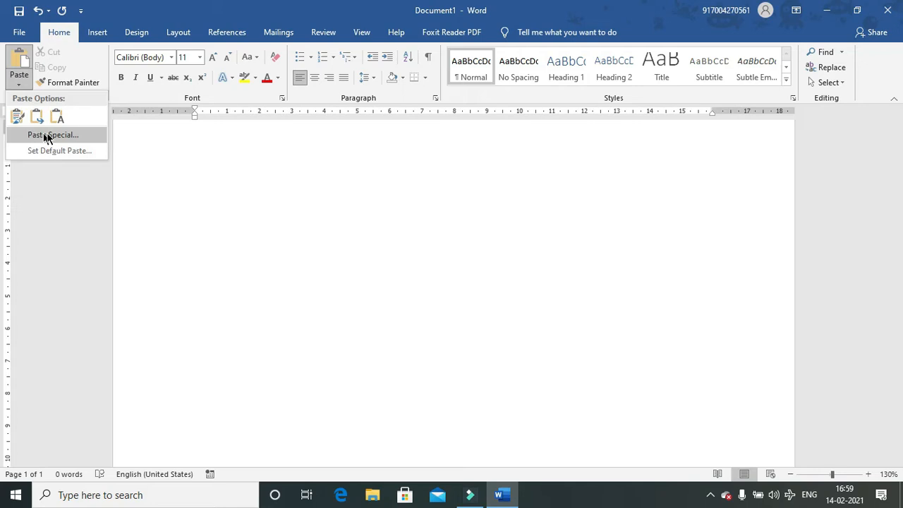
click(294, 167)
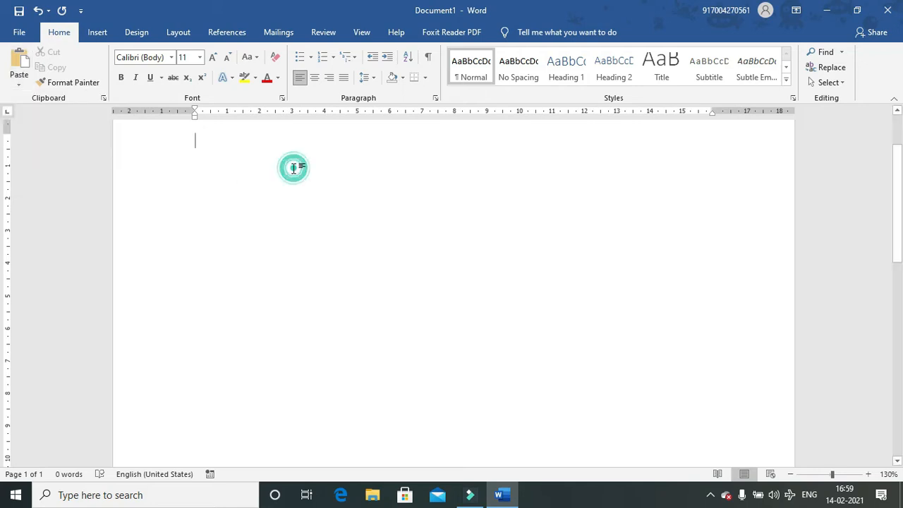
text(this is )
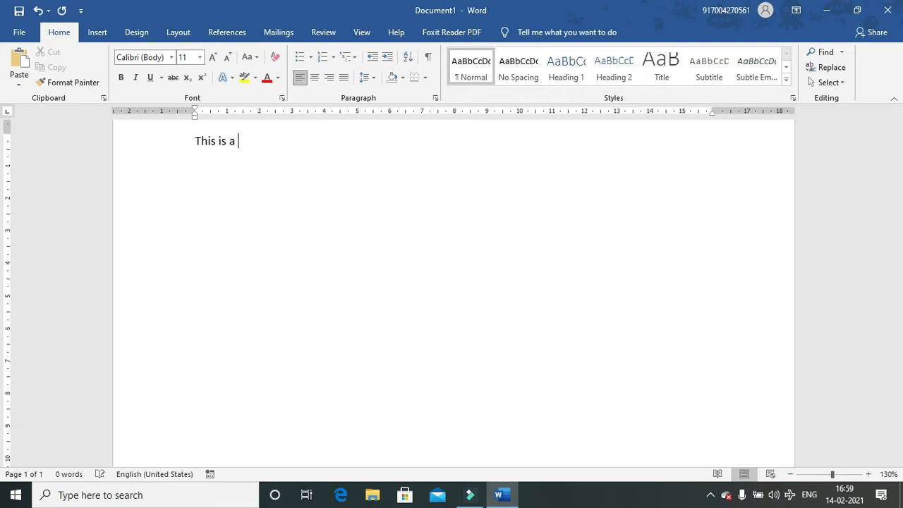
text(a cat)
click(868, 474)
click(867, 475)
click(867, 474)
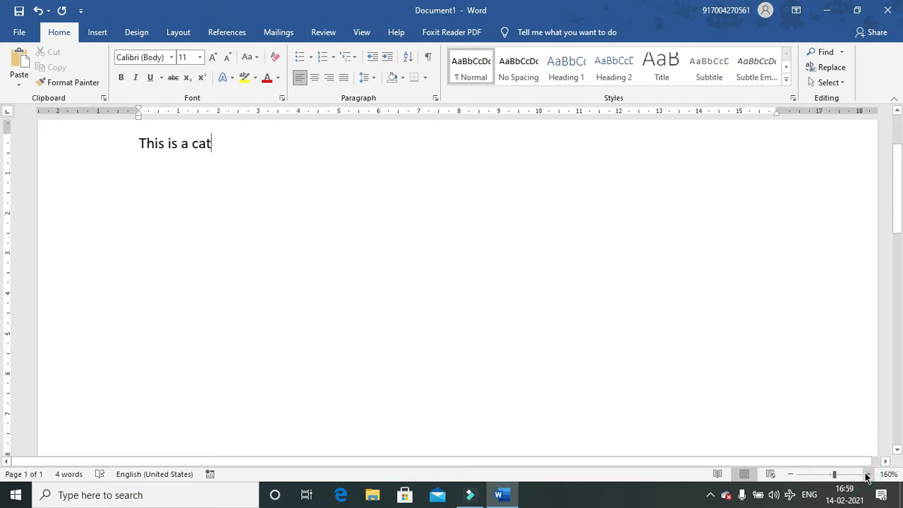
- Make the sentence 'This is a cat' red at 18 pt
drag(226, 147, 121, 141)
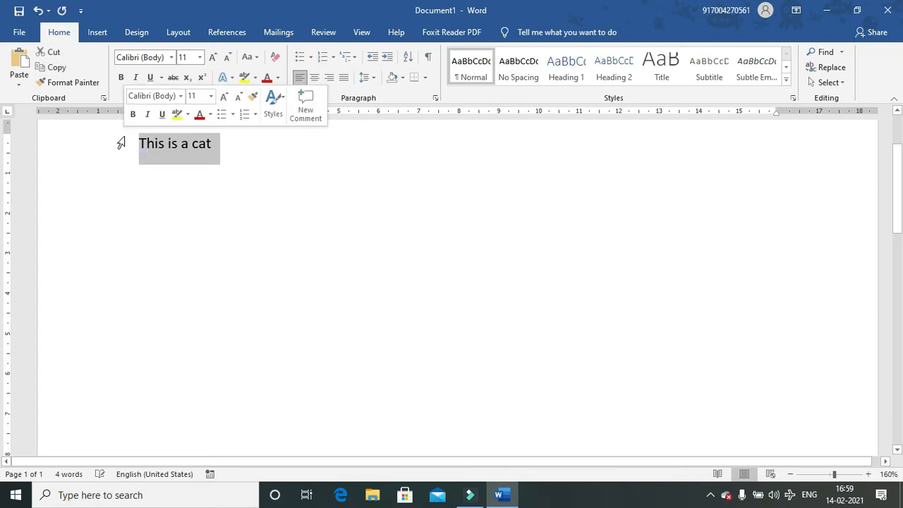
click(199, 119)
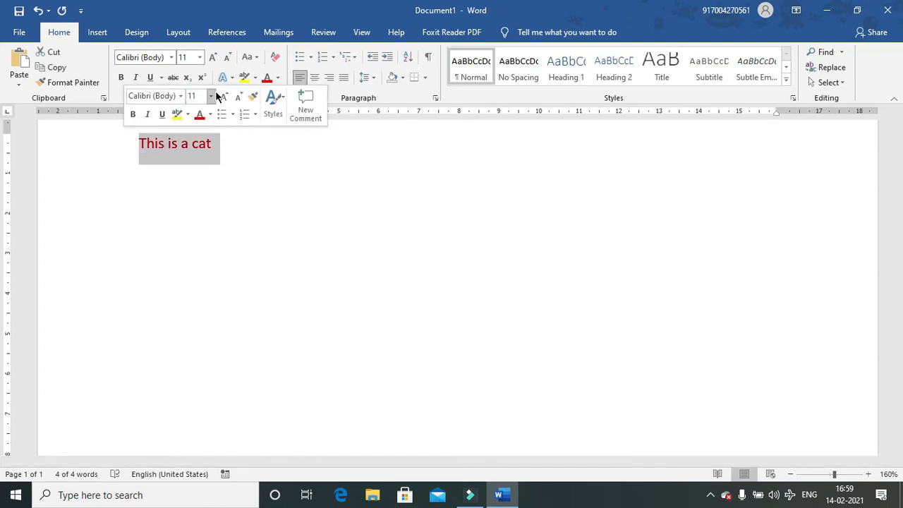
click(212, 97)
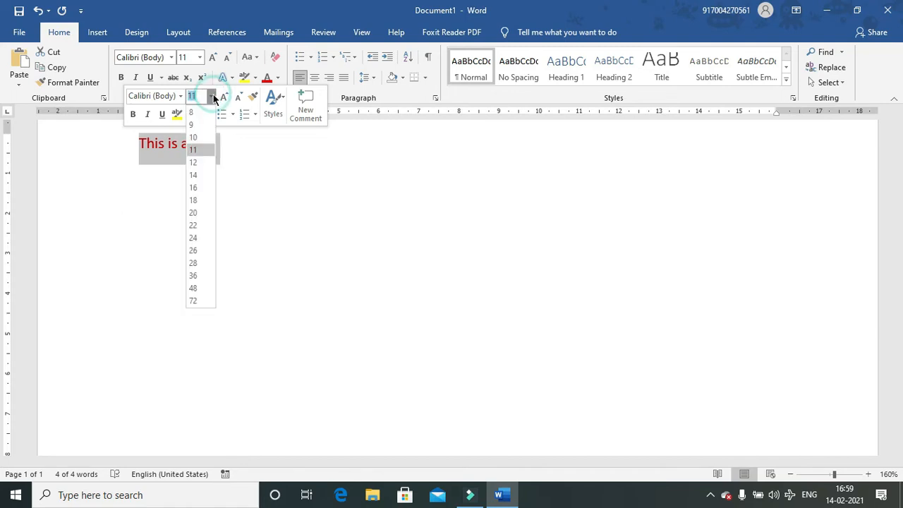
click(196, 200)
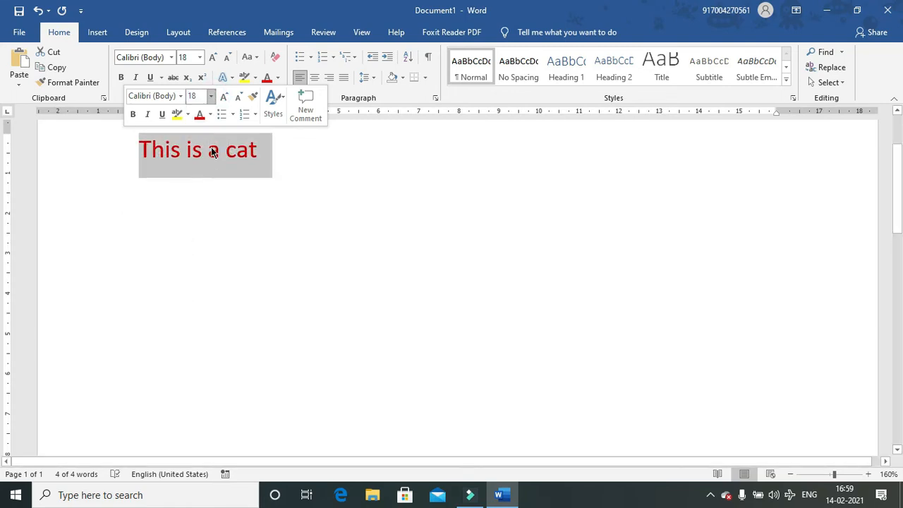
click(200, 188)
- Copy the red sentence and start an empty line below it
drag(284, 148, 112, 158)
key(ctrl+c)
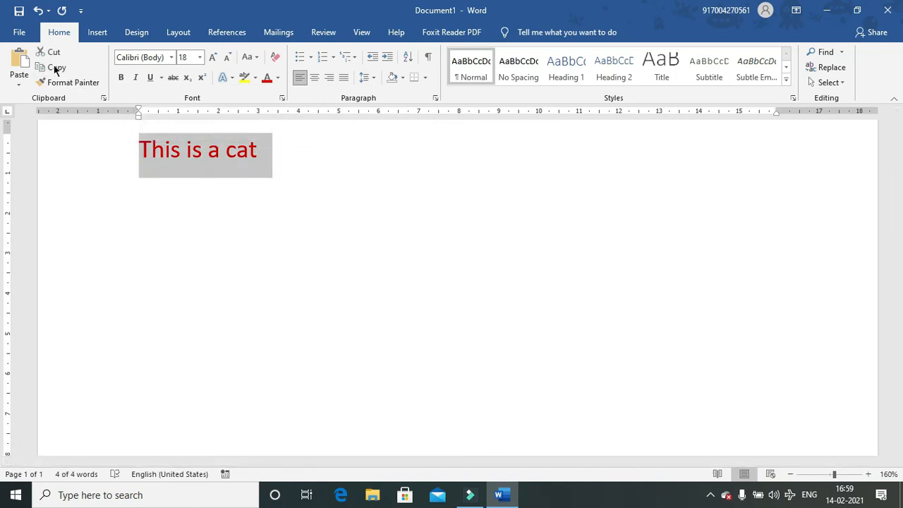
click(157, 218)
click(302, 147)
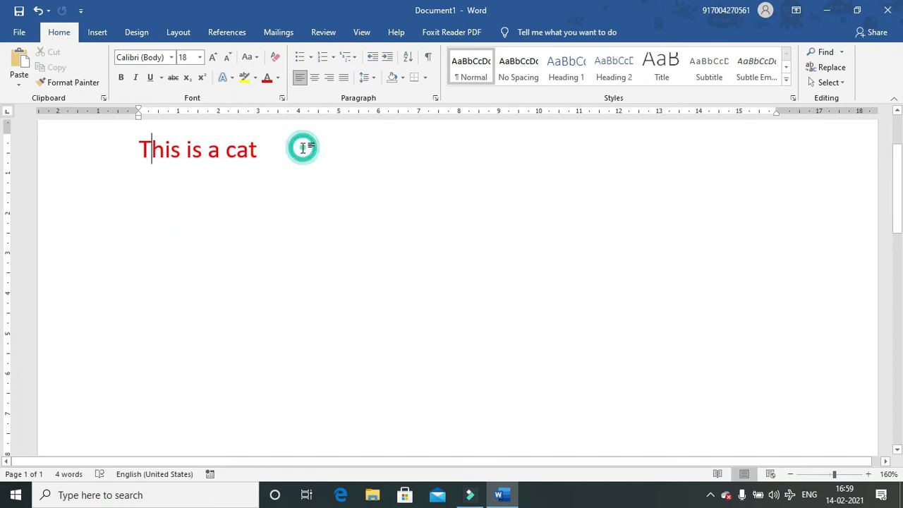
key(Return)
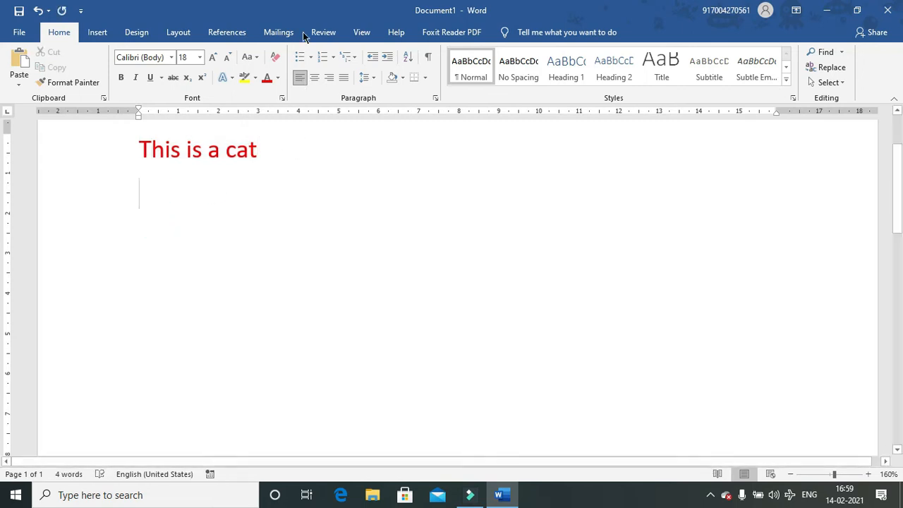
- Clear the new line's formatting, paste the sentence as Unformatted Text, and add a line below it
click(276, 59)
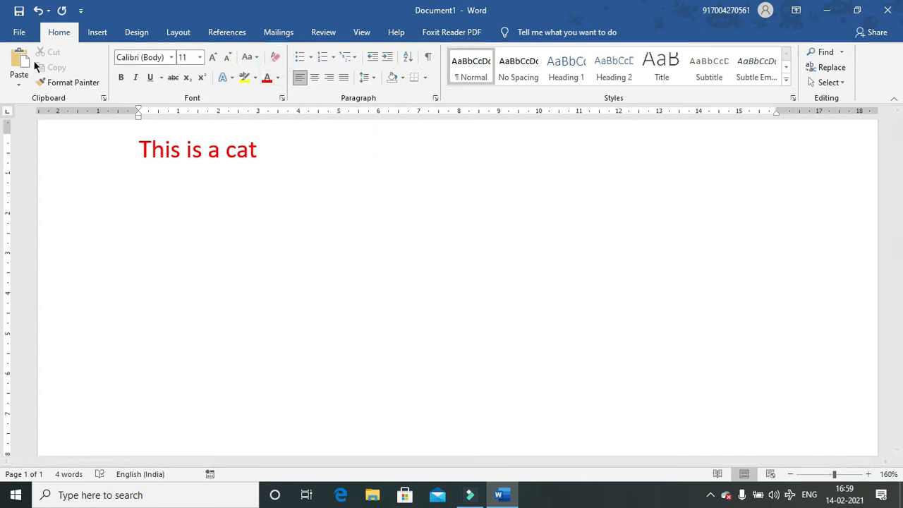
click(19, 78)
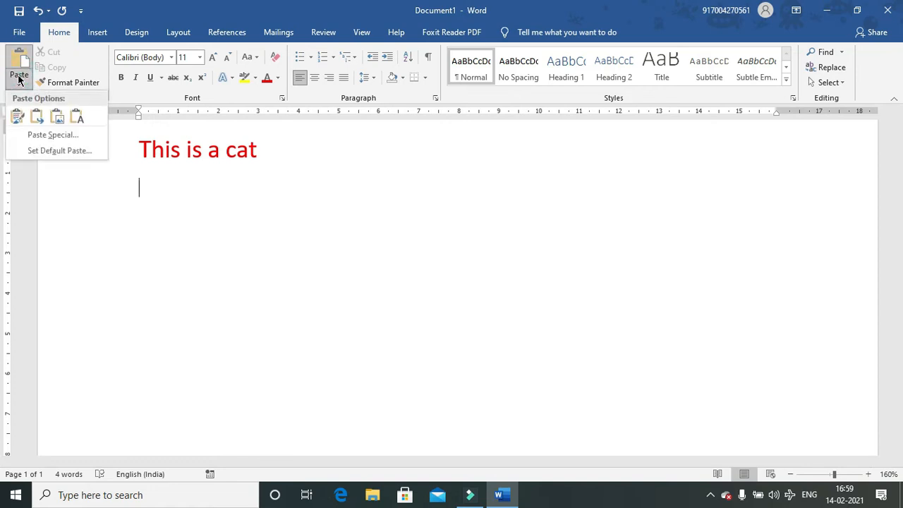
click(40, 137)
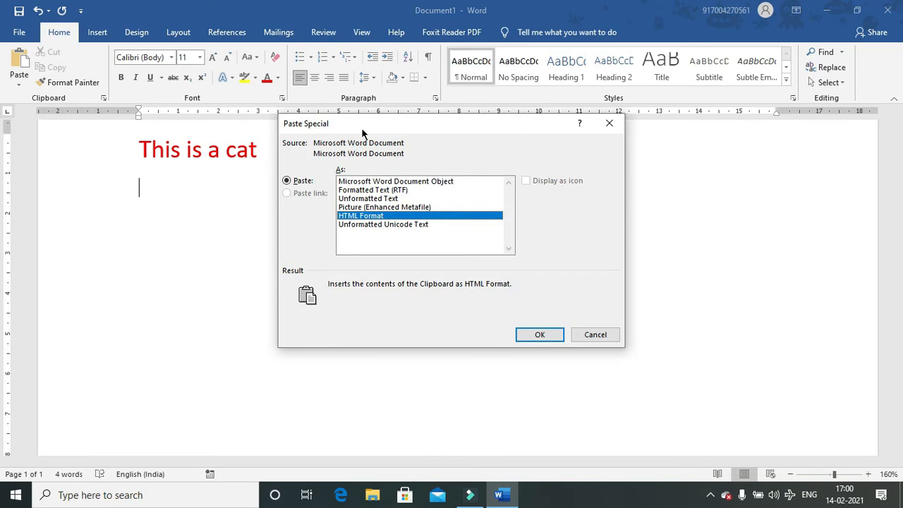
drag(373, 124, 500, 118)
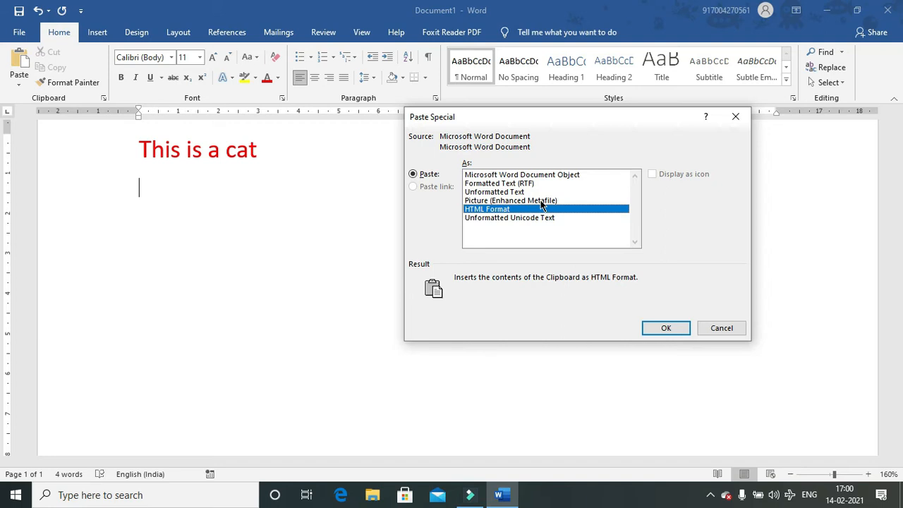
click(493, 192)
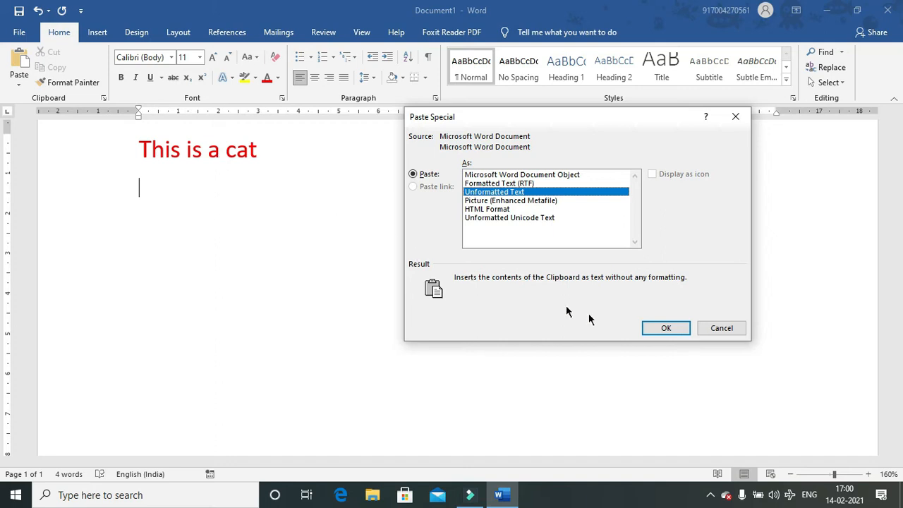
click(660, 329)
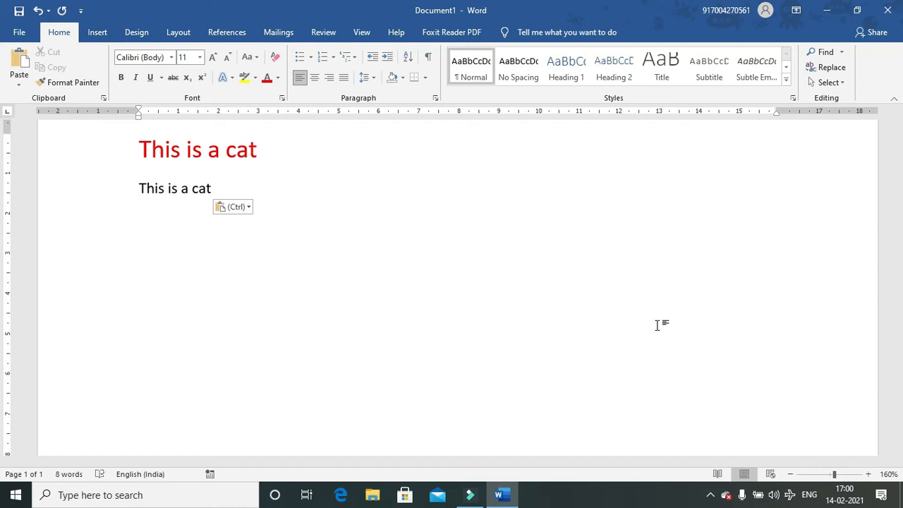
key(Return)
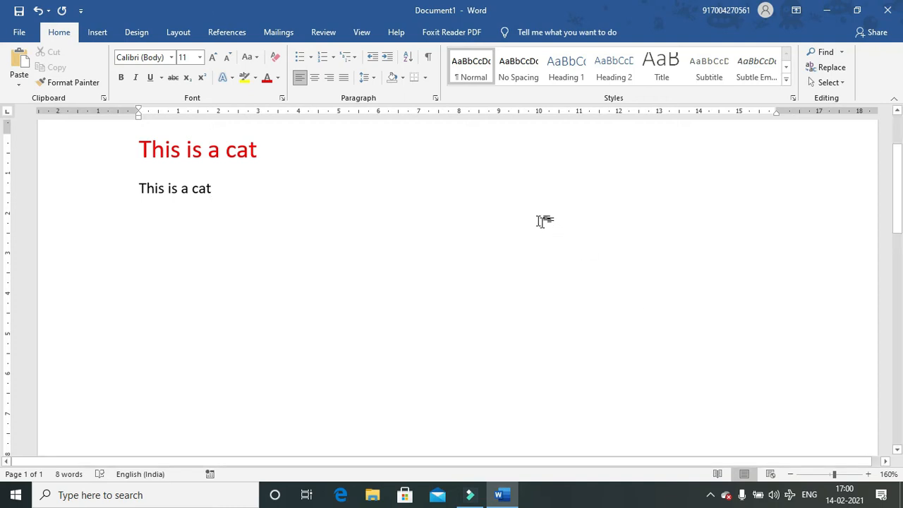
- Paste the red sentence as a Picture (Enhanced Metafile) via Paste Special
click(18, 79)
click(36, 135)
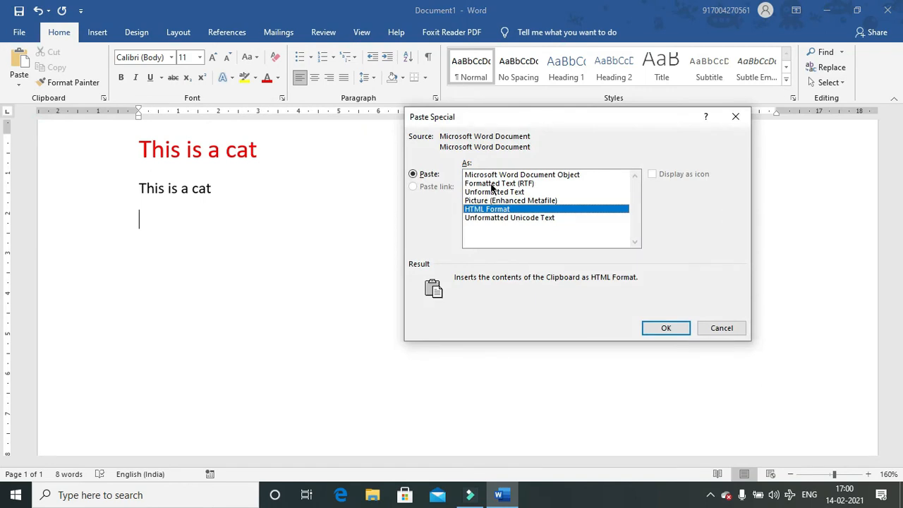
click(478, 201)
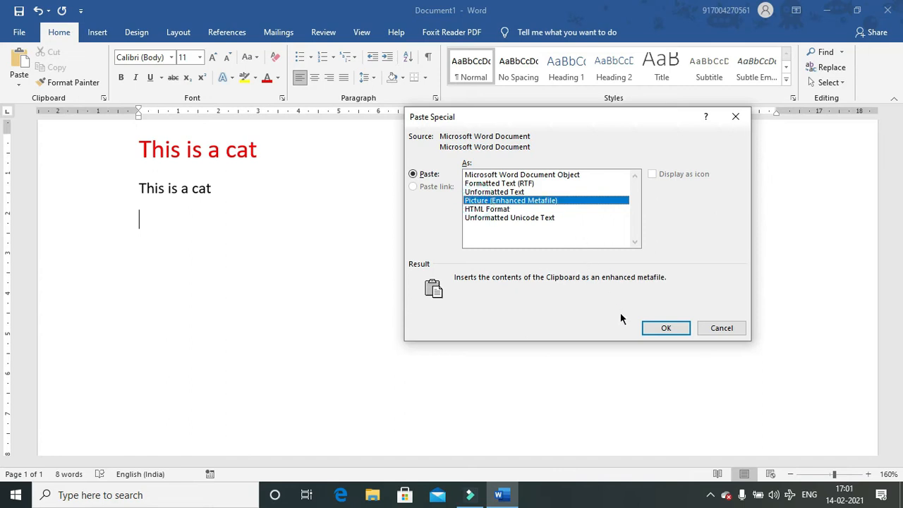
click(663, 327)
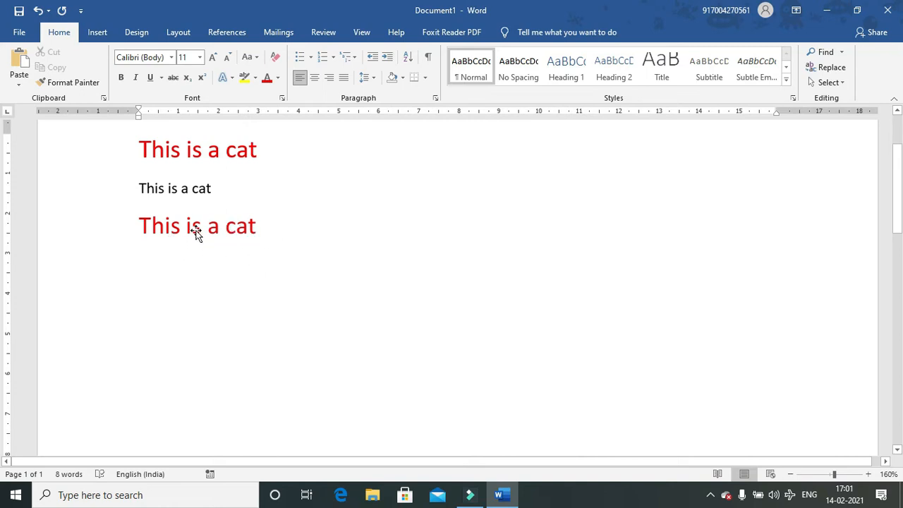
- Change 'cat' to 'dog' in the black line and select the pasted picture
click(218, 193)
key(BackSpace)
key(BackSpace)
key(BackSpace)
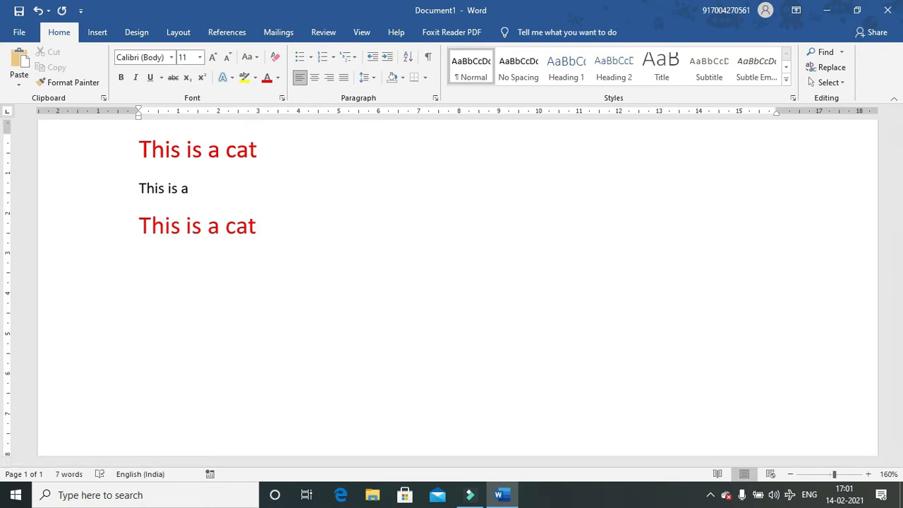
text(dag)
key(BackSpace)
key(BackSpace)
text(og)
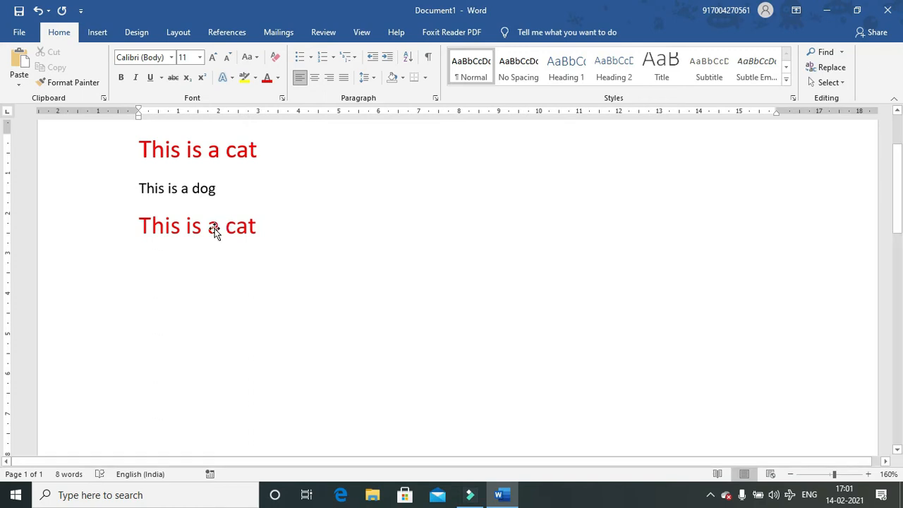
click(215, 233)
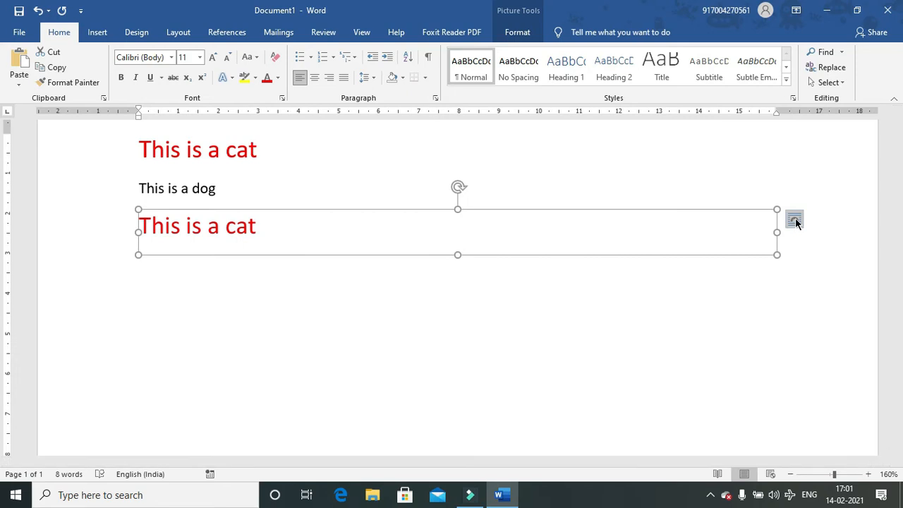
- Give the picture Square text wrapping, move it lower, and narrow it to 7.09 cm wide
click(520, 33)
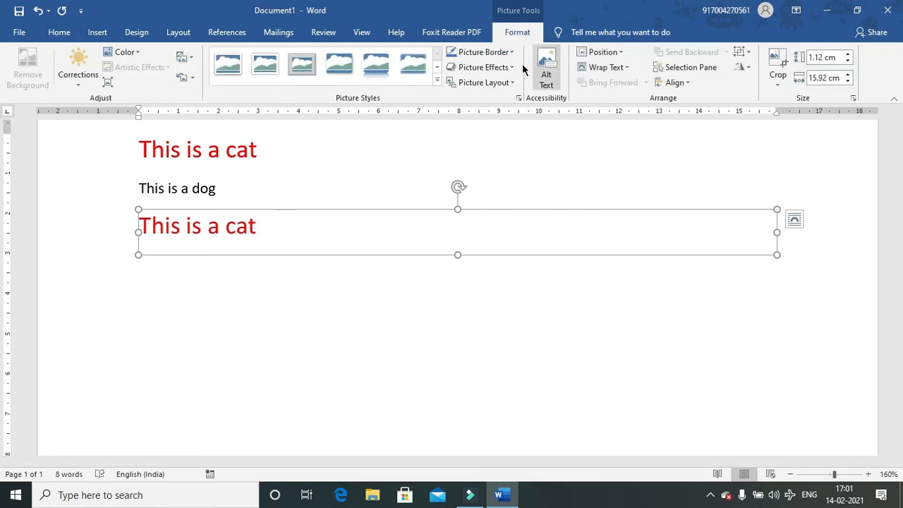
click(604, 68)
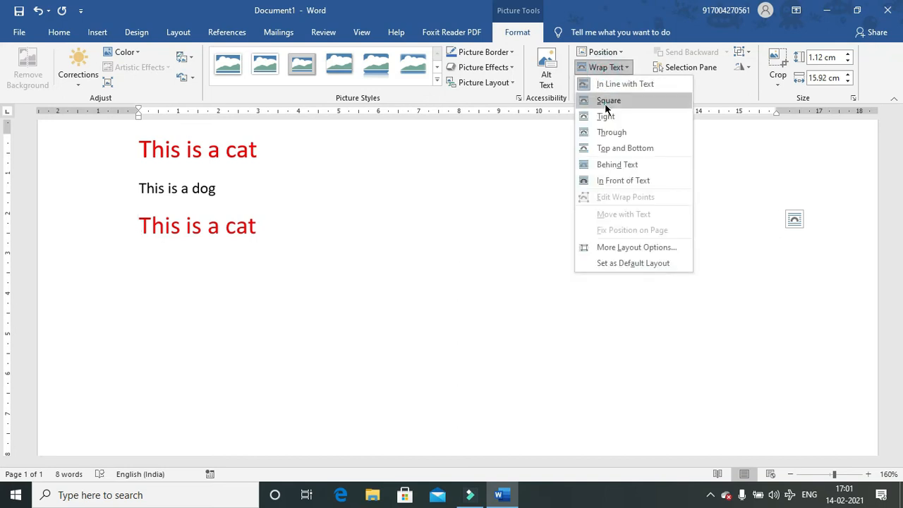
click(607, 101)
drag(447, 234, 451, 174)
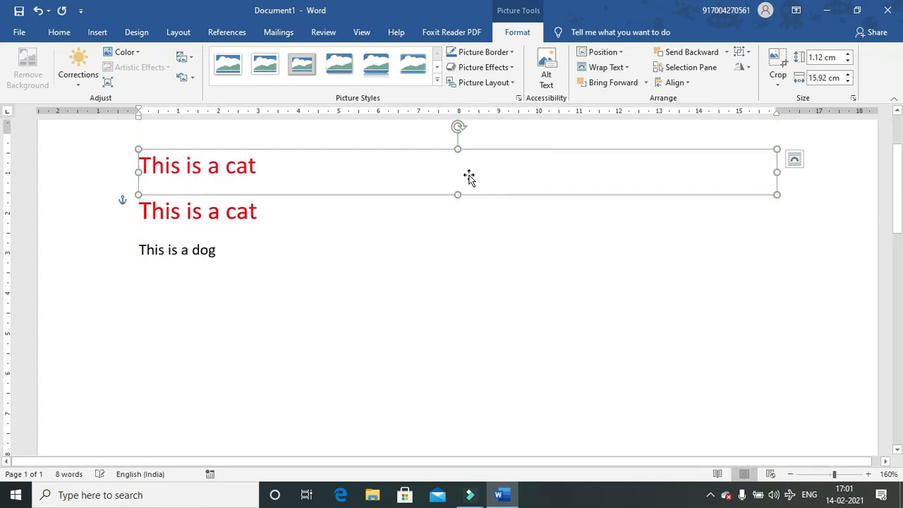
drag(780, 173, 457, 314)
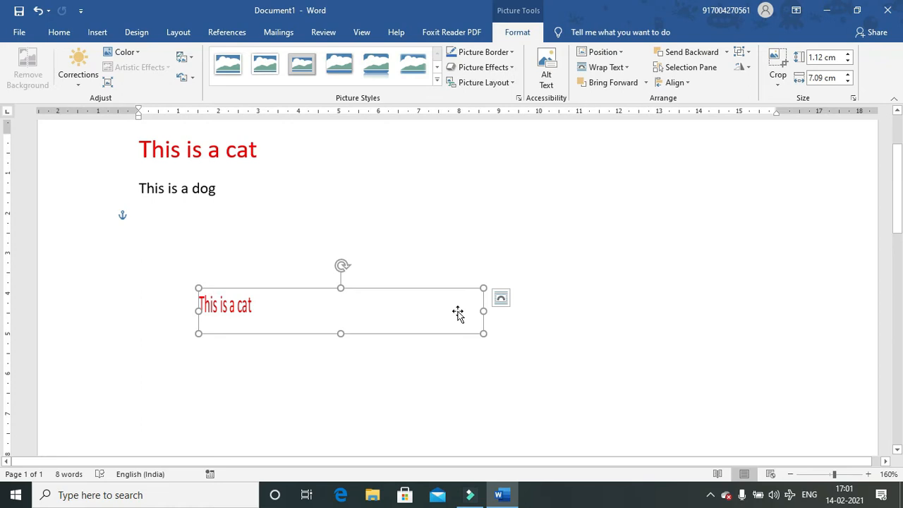
click(59, 33)
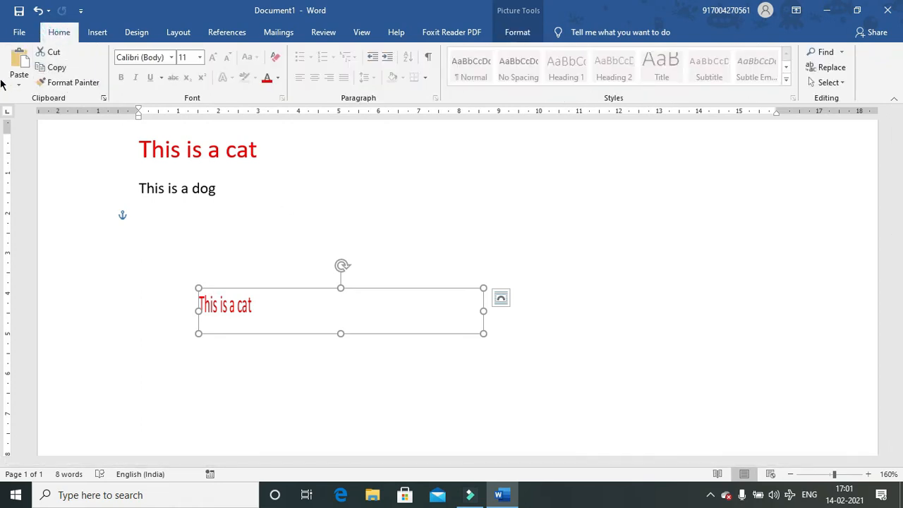
- Delete the pasted picture, leaving only the cat and dog lines
click(18, 85)
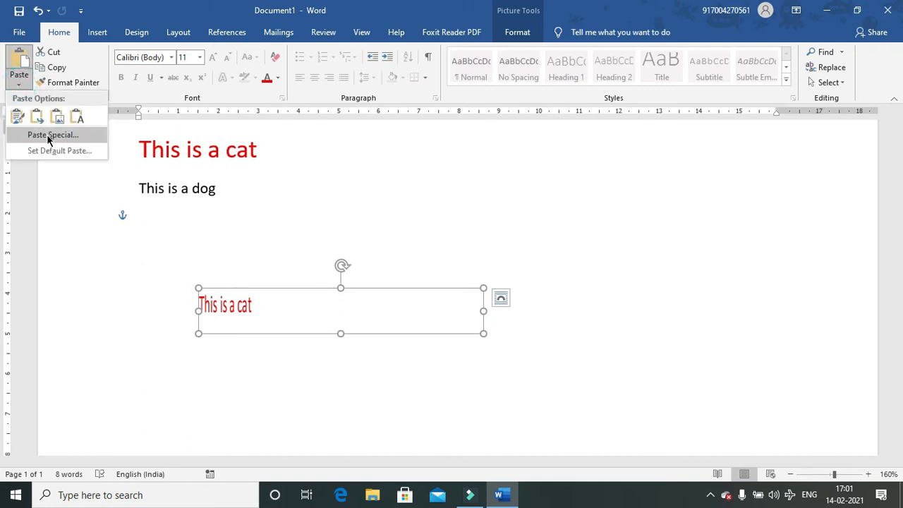
click(295, 323)
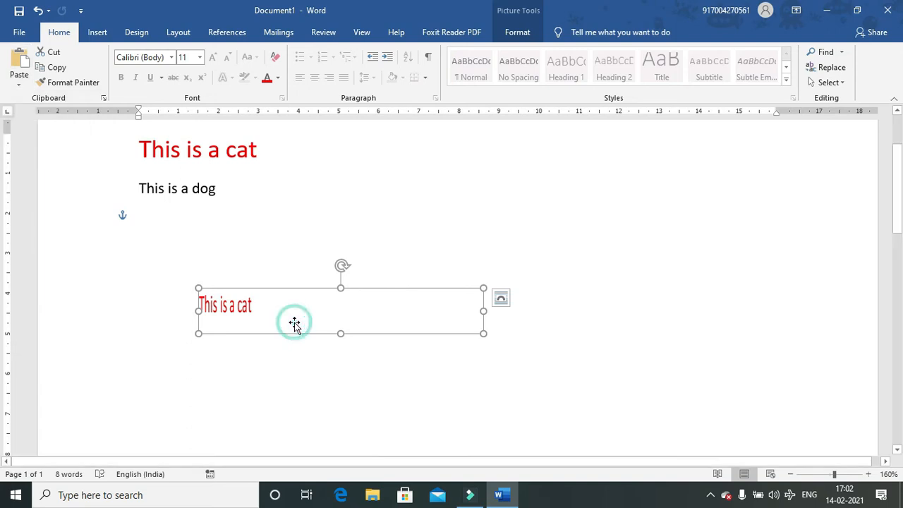
key(Delete)
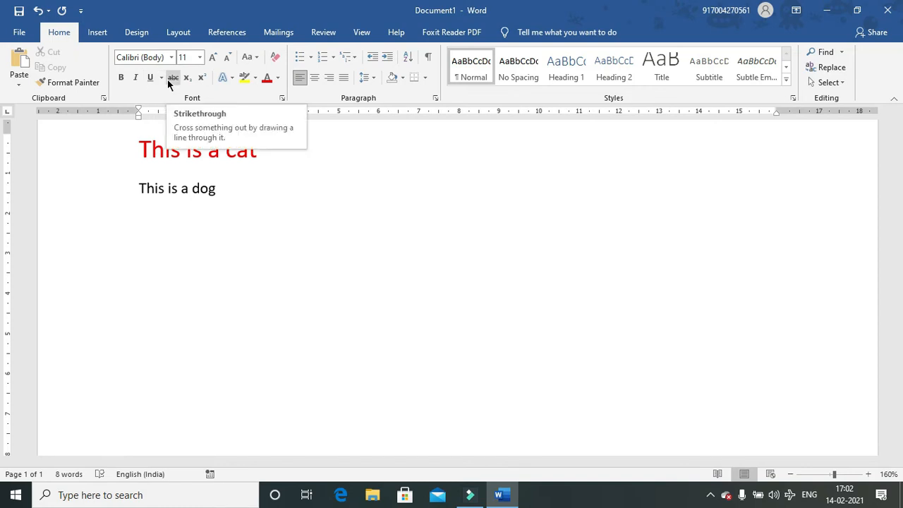
click(281, 99)
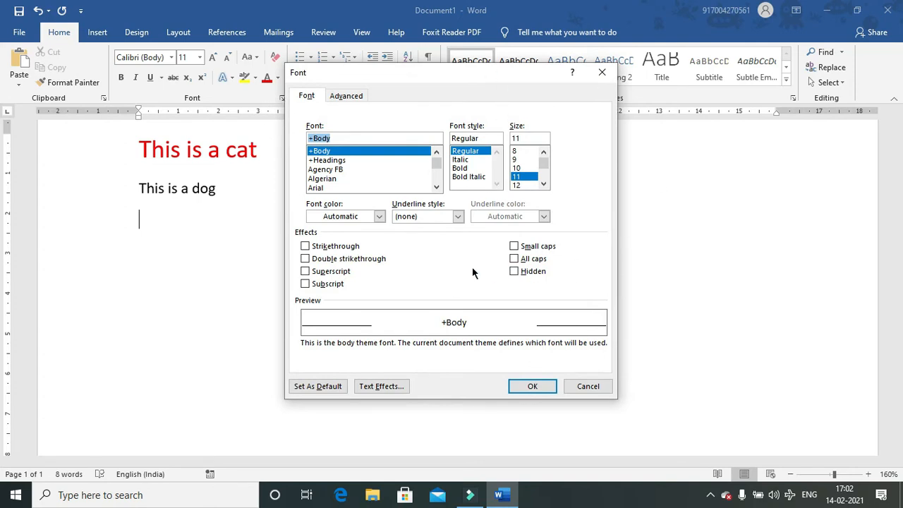
- Format the empty line as Times New Roman, 16 pt, Bold, red in the Font dialog
click(436, 187)
click(436, 188)
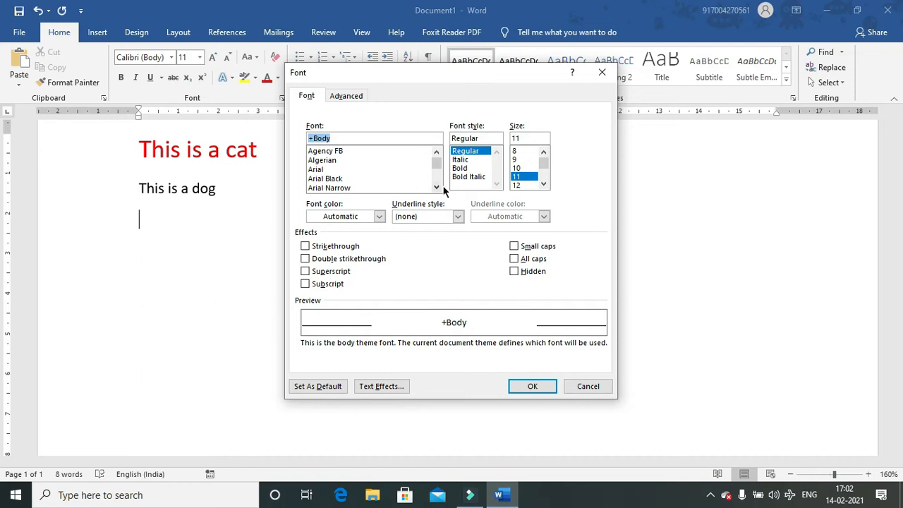
text(time)
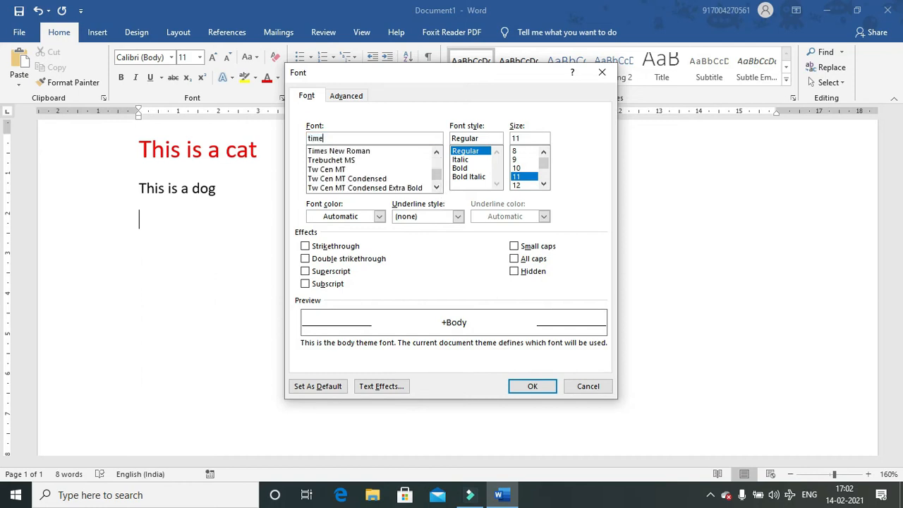
click(317, 152)
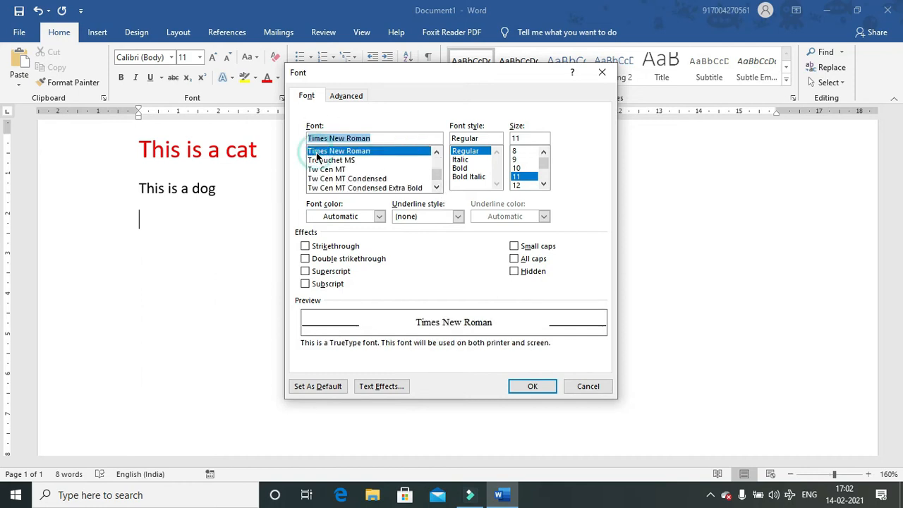
click(546, 185)
click(546, 185)
click(517, 177)
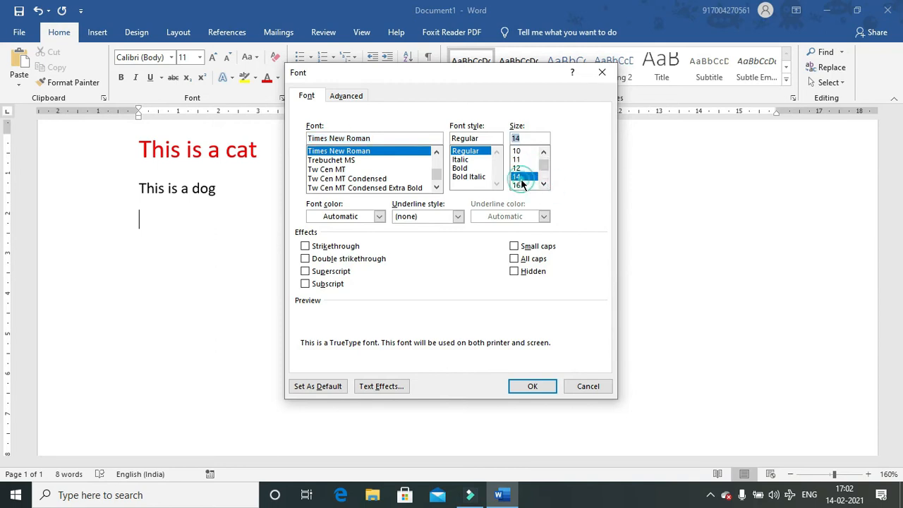
click(515, 185)
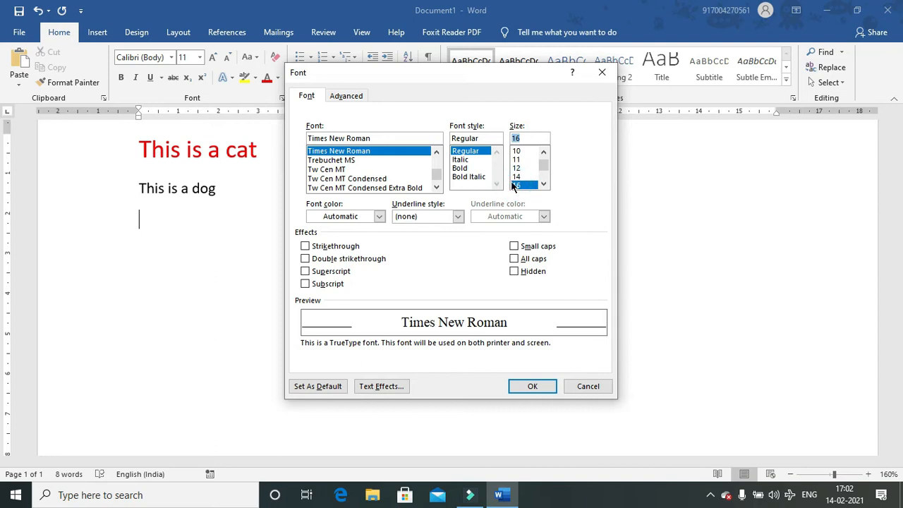
click(460, 168)
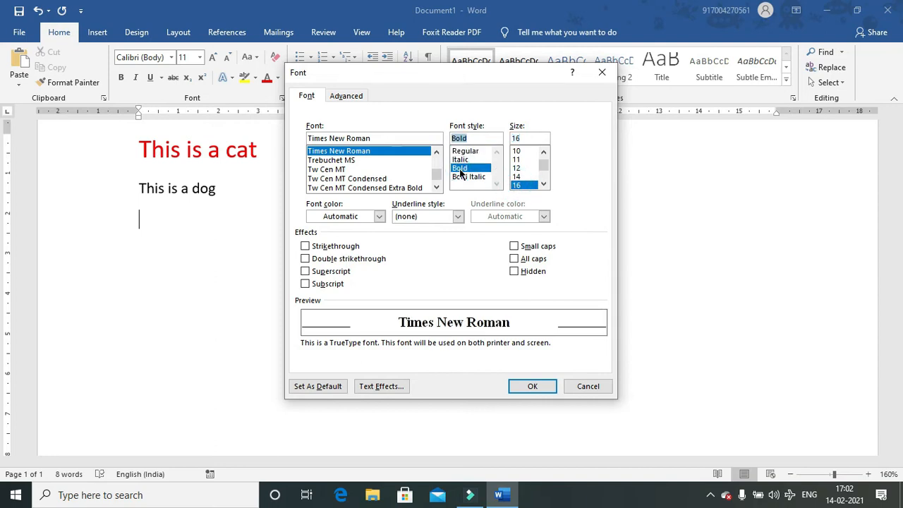
click(379, 216)
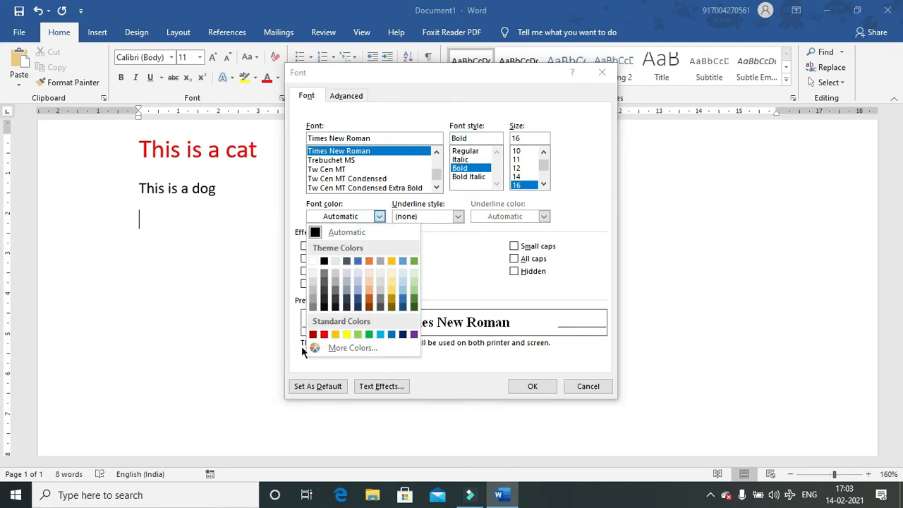
click(324, 335)
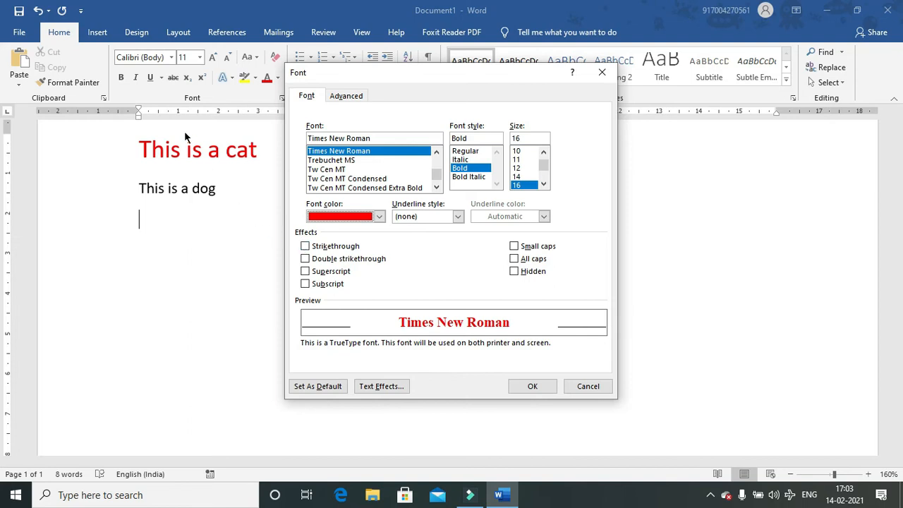
click(533, 387)
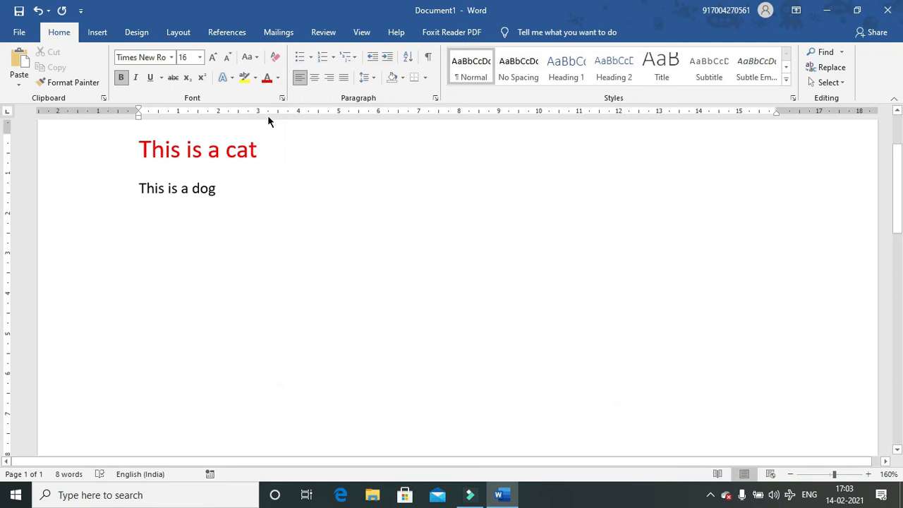
click(281, 99)
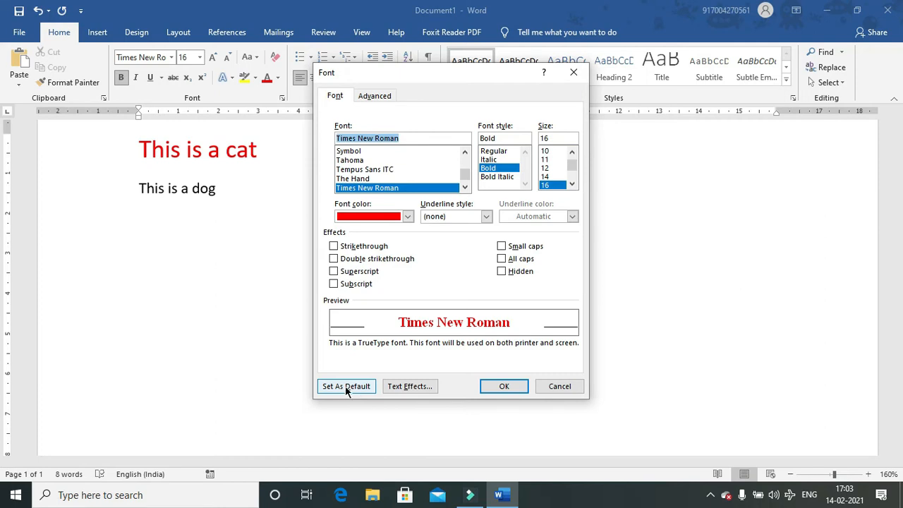
- Make Times New Roman 16 pt bold red the default for all Normal-template documents
click(346, 387)
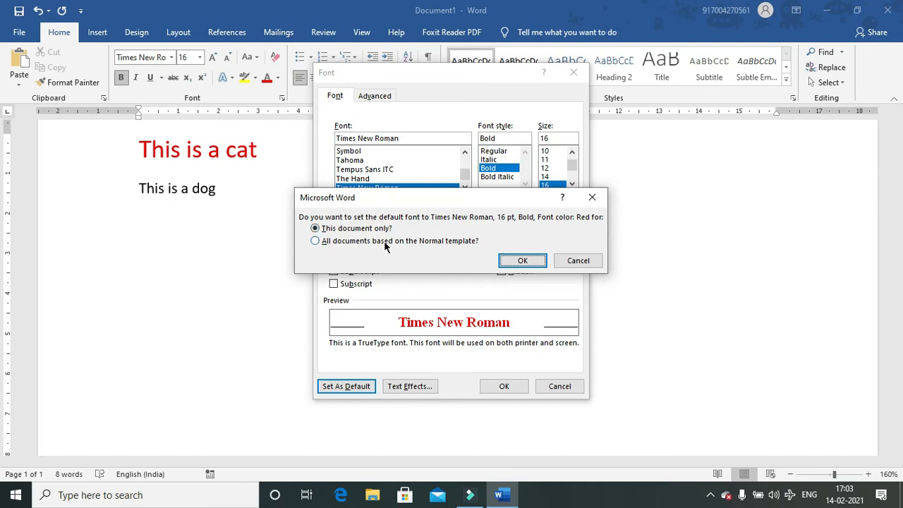
click(376, 243)
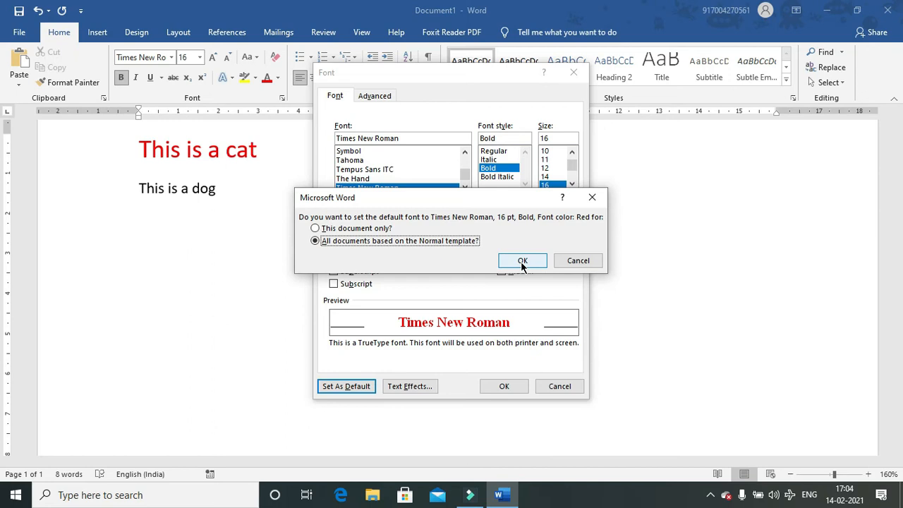
click(575, 261)
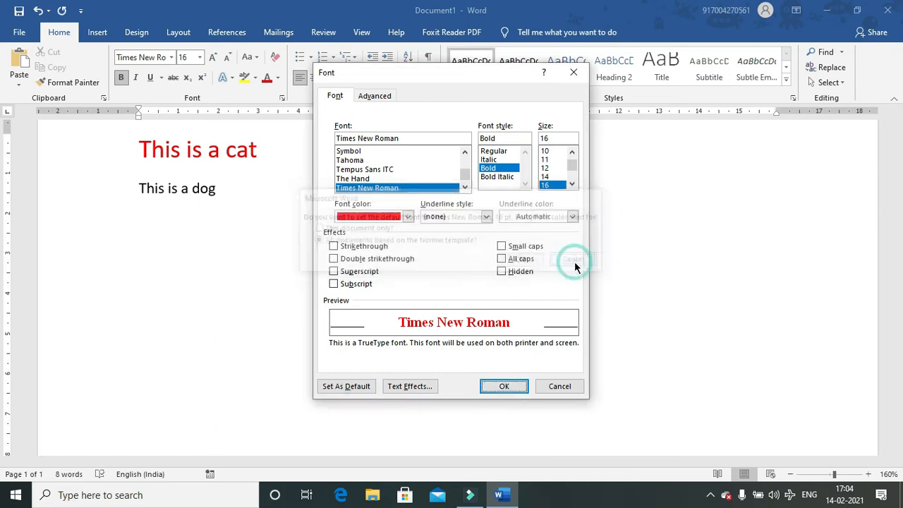
click(560, 386)
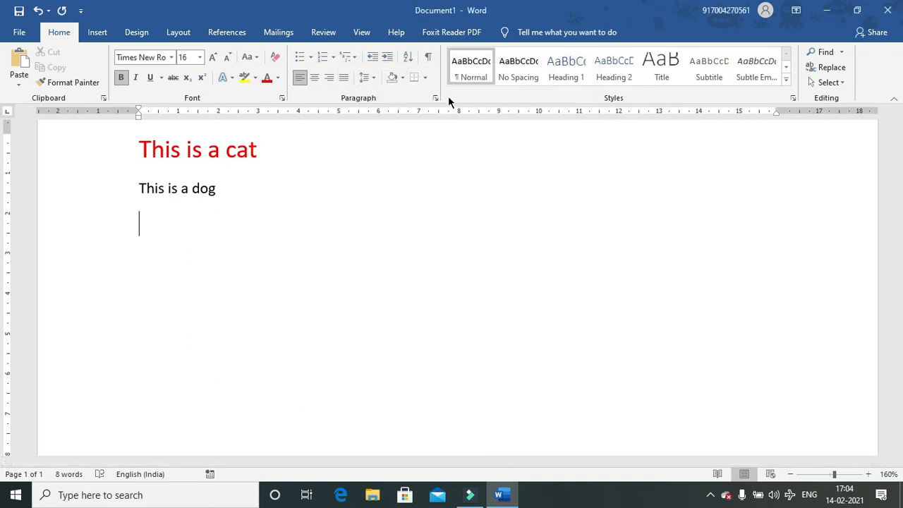
- Delete all text from the document and bring up the Paragraph settings
key(ctrl+a)
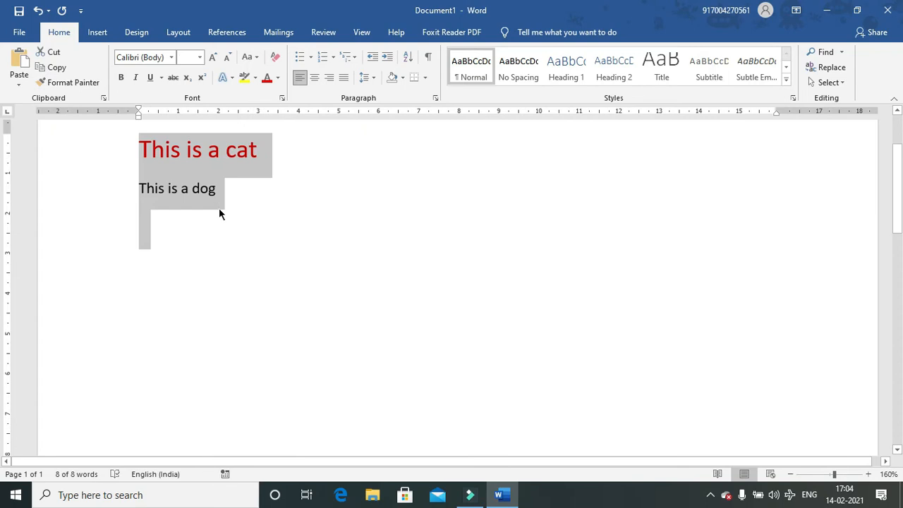
key(Delete)
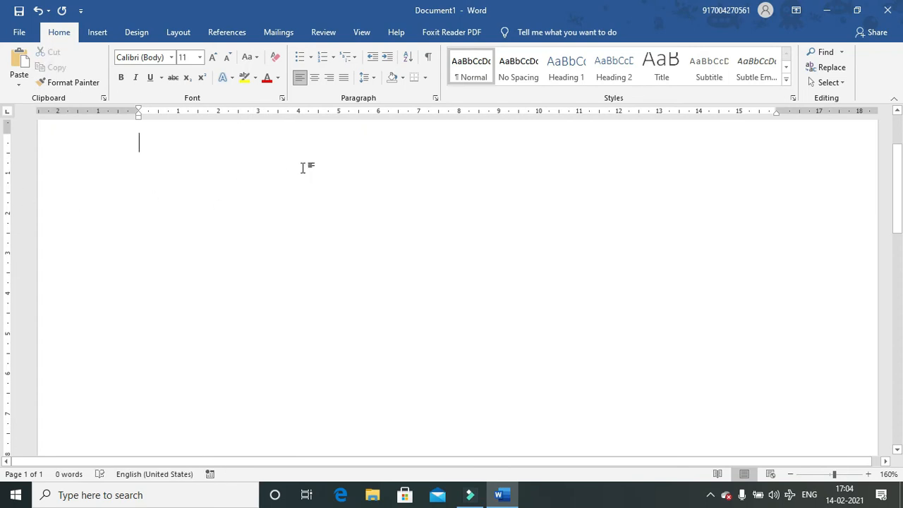
click(435, 98)
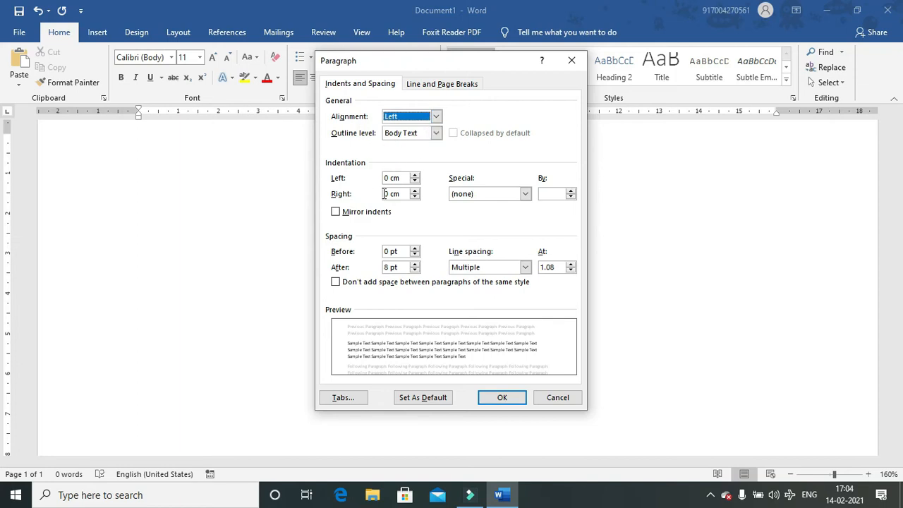
click(572, 61)
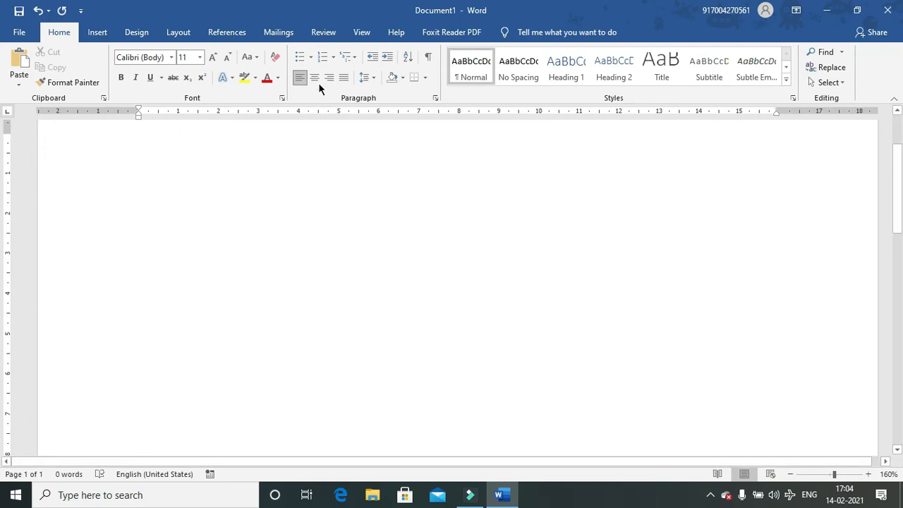
click(436, 99)
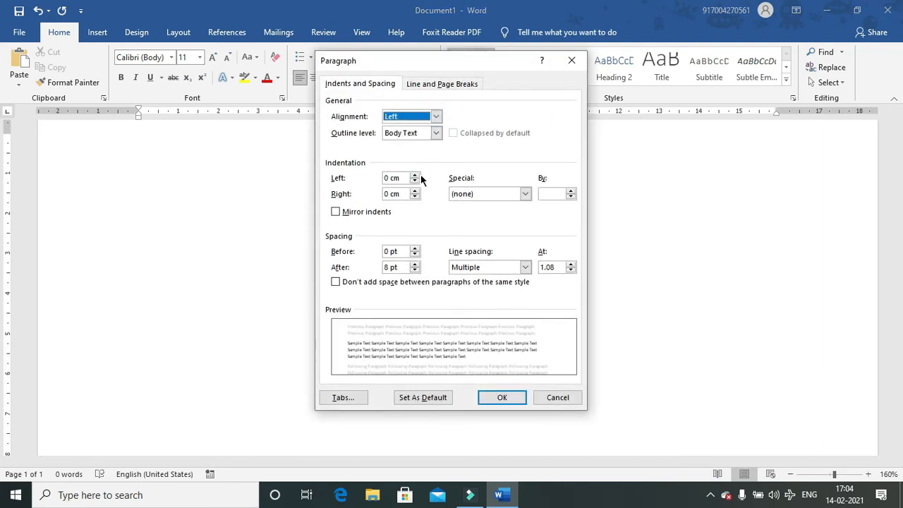
- Set the paragraph's left indent to 0.5 cm and right indent to -1 cm
click(416, 176)
click(415, 175)
click(416, 175)
click(416, 175)
click(416, 176)
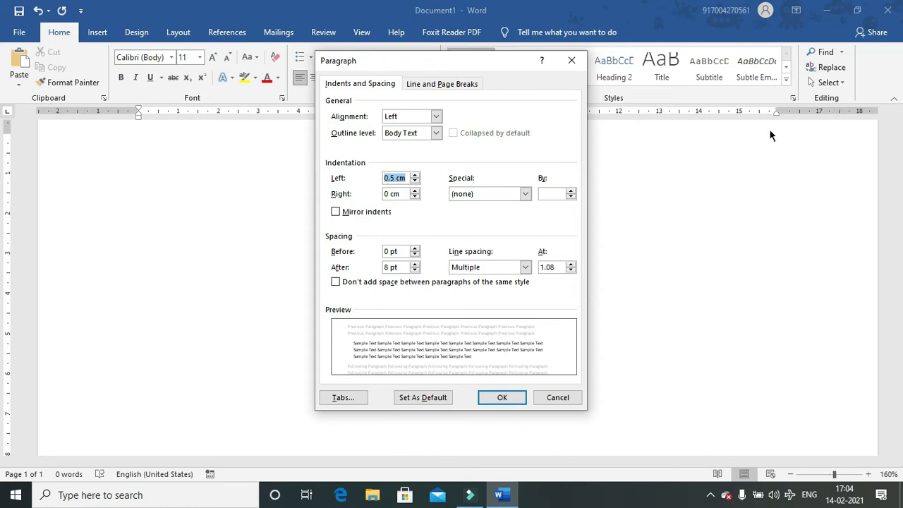
click(416, 197)
click(416, 197)
click(416, 197)
click(415, 197)
click(416, 197)
click(416, 197)
click(416, 197)
click(416, 197)
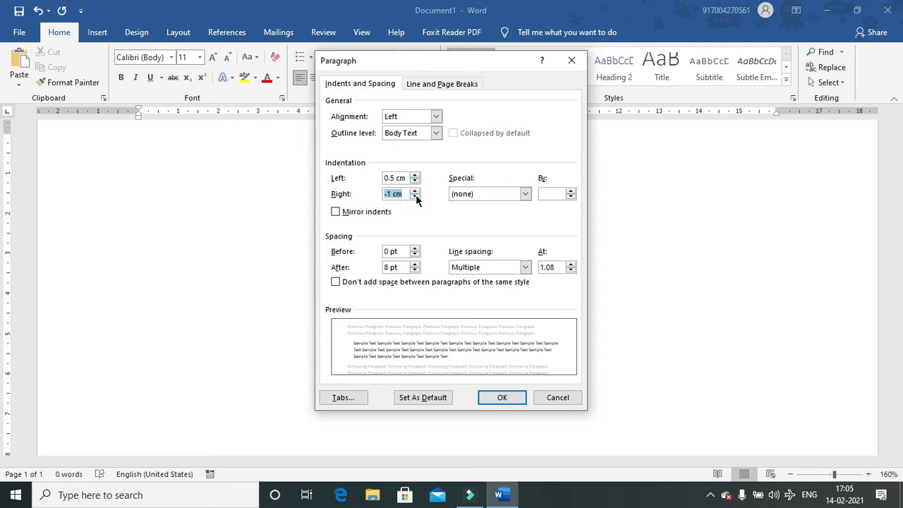
click(522, 194)
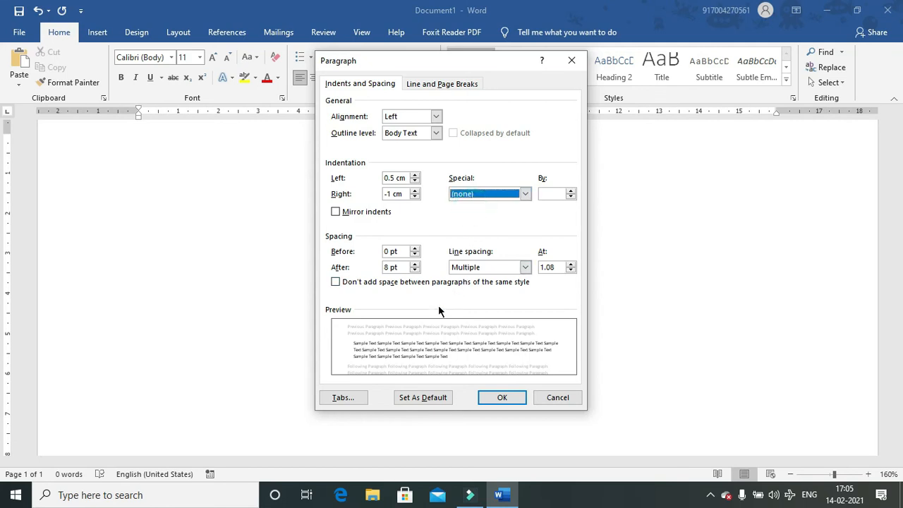
click(499, 399)
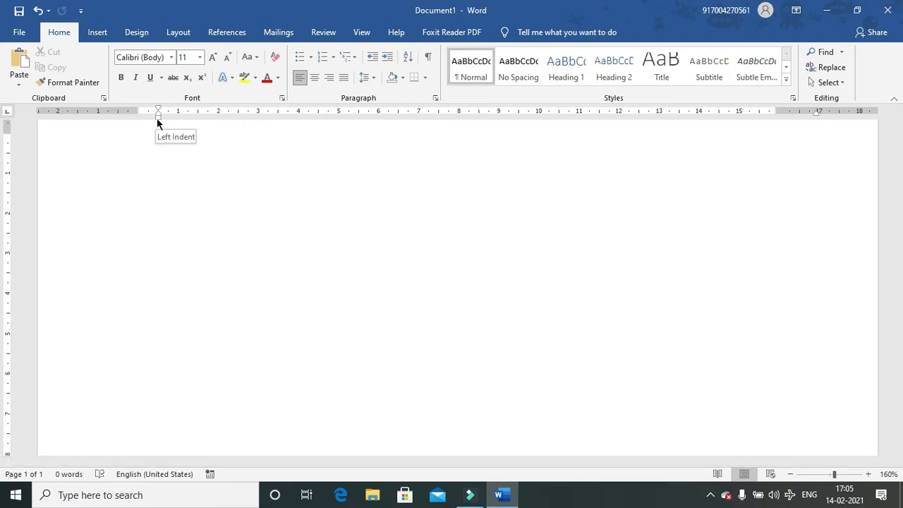
- Erase the stray test letters and generate five sample paragraphs with =rand()
text(dfkddfkdfksdkfsdkf)
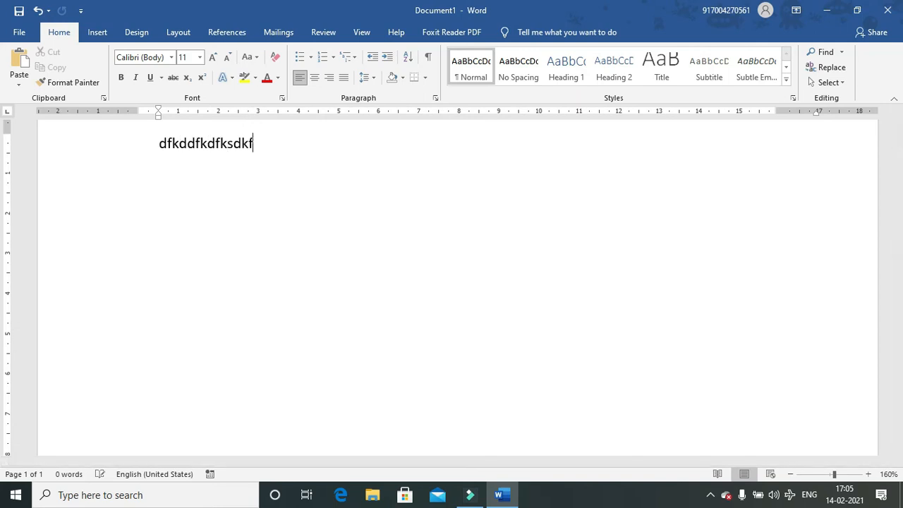
key(BackSpace)
key(BackSpace)
key(BackSpace)
key(BackSpace)
key(BackSpace)
key(BackSpace)
key(BackSpace)
key(BackSpace)
key(BackSpace)
key(BackSpace)
key(BackSpace)
key(BackSpace)
key(BackSpace)
key(BackSpace)
key(BackSpace)
key(BackSpace)
key(BackSpace)
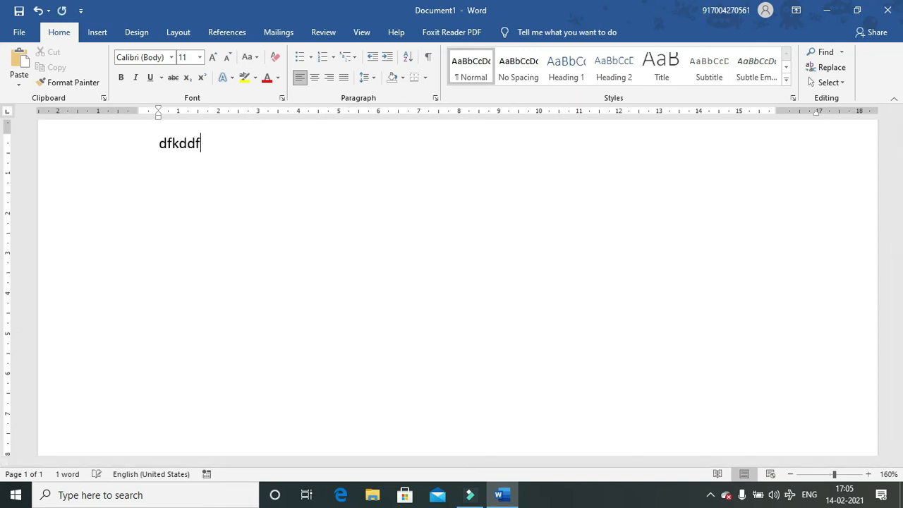
key(BackSpace)
text(=rand()
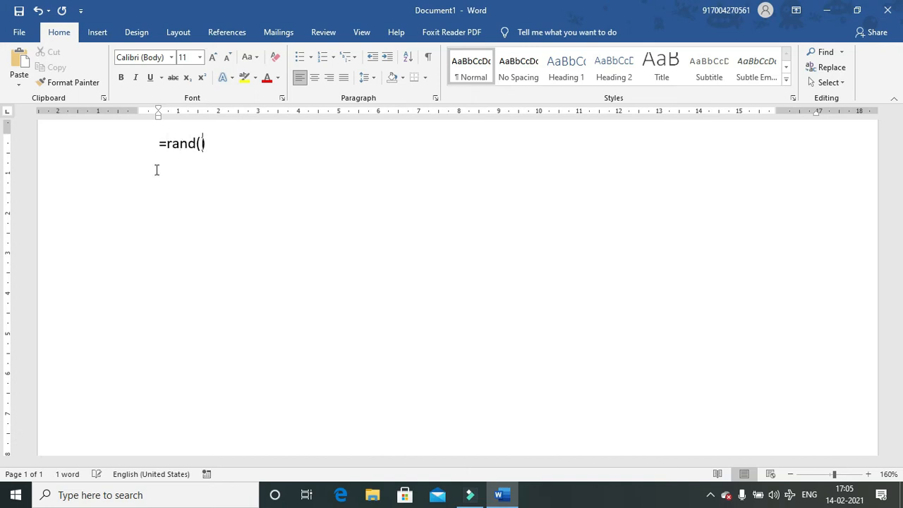
text())
key(Return)
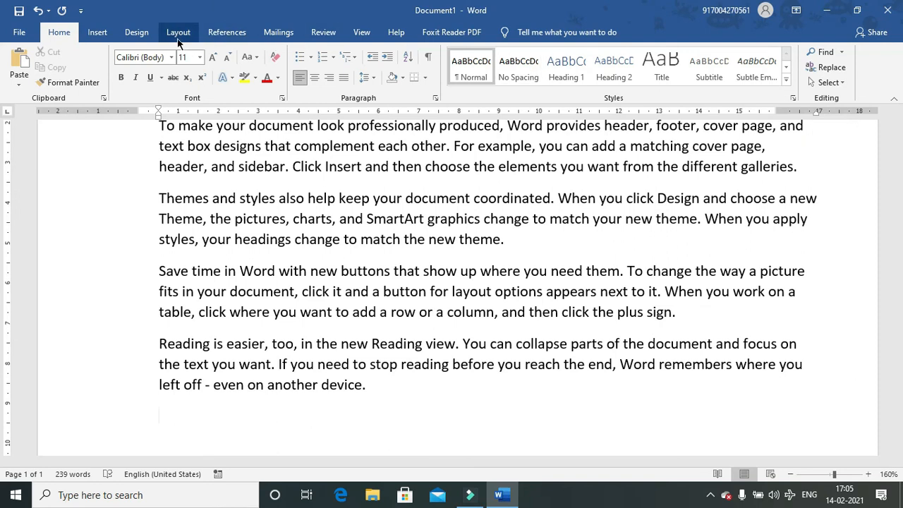
- Give the sample text a 1 cm right indent, then delete all the text
click(435, 98)
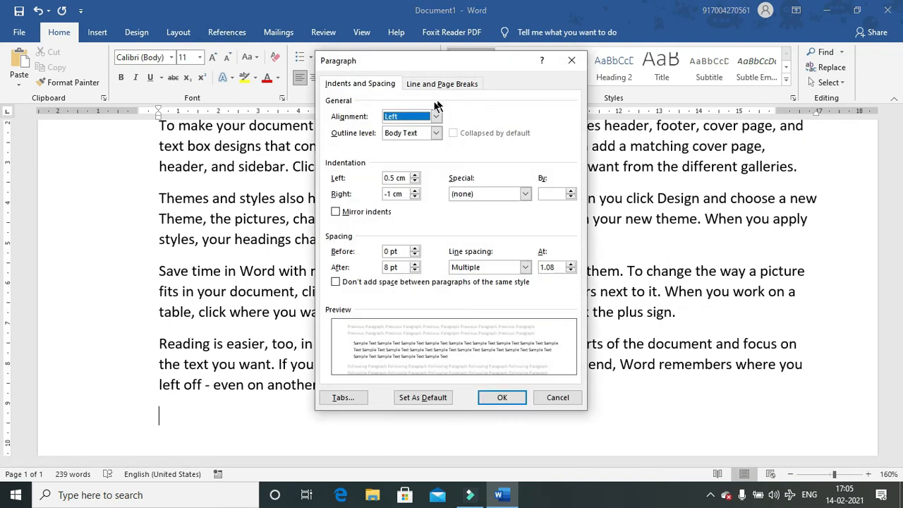
double_click(390, 194)
text(1)
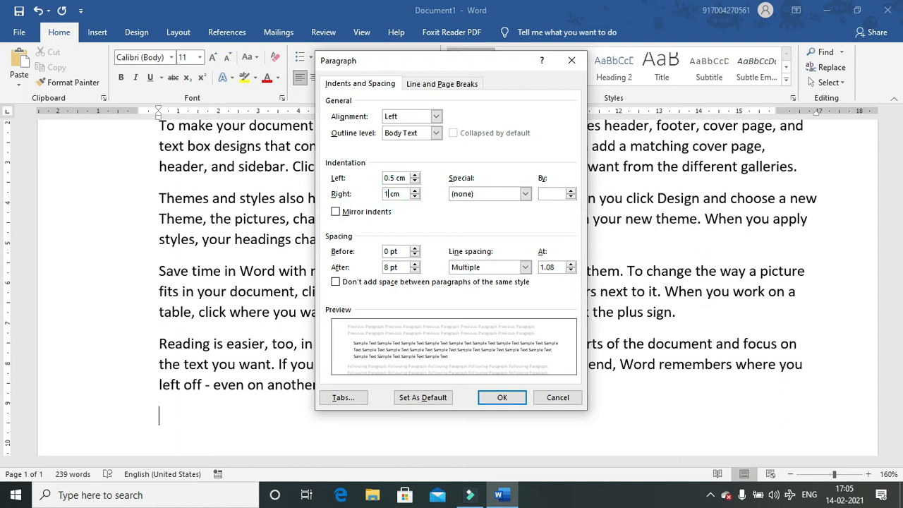
click(503, 396)
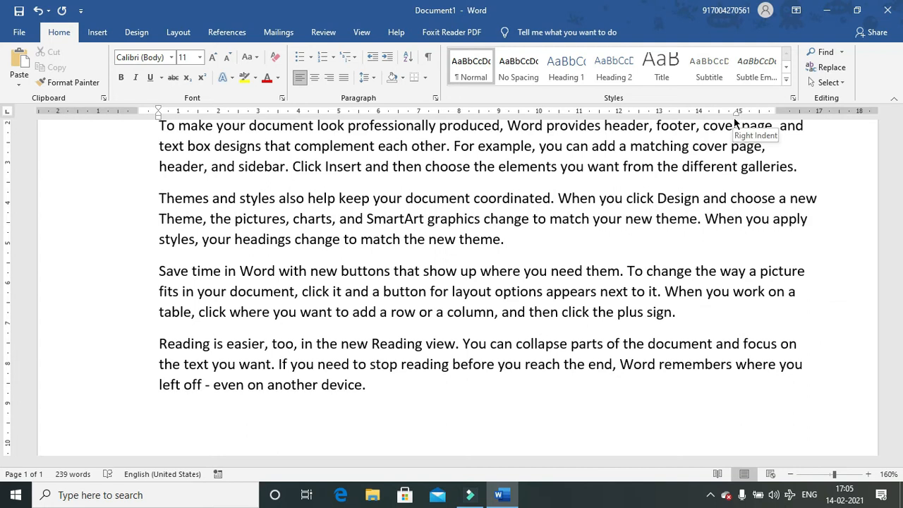
key(ctrl+a)
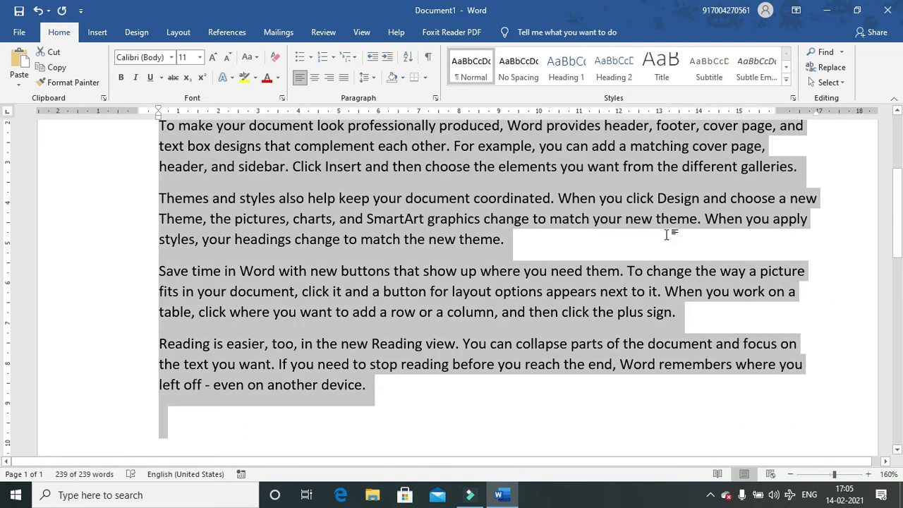
key(Delete)
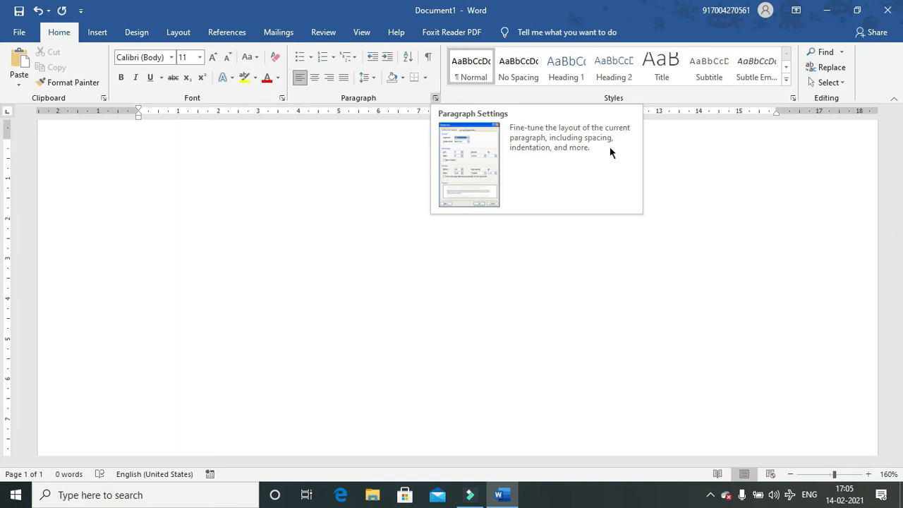
- Set the paragraph's special indent to Hanging (1.27 cm)
drag(899, 209, 888, 155)
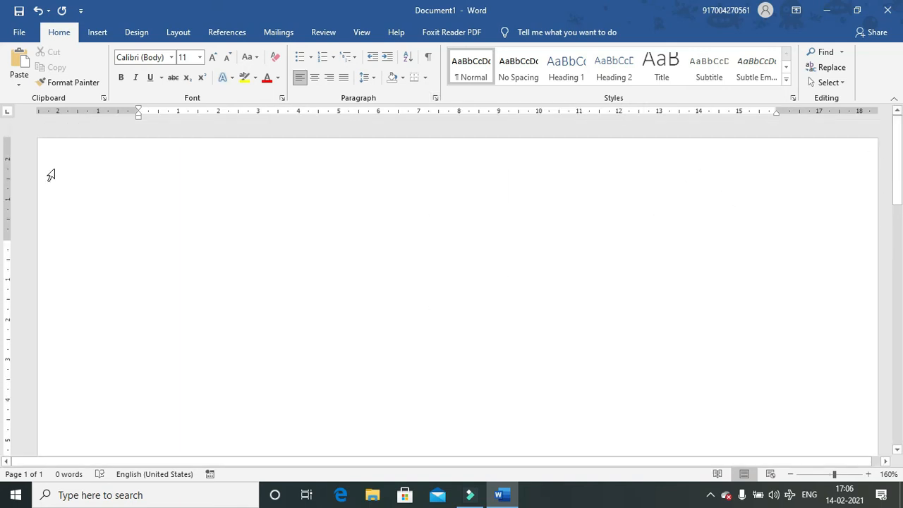
click(435, 98)
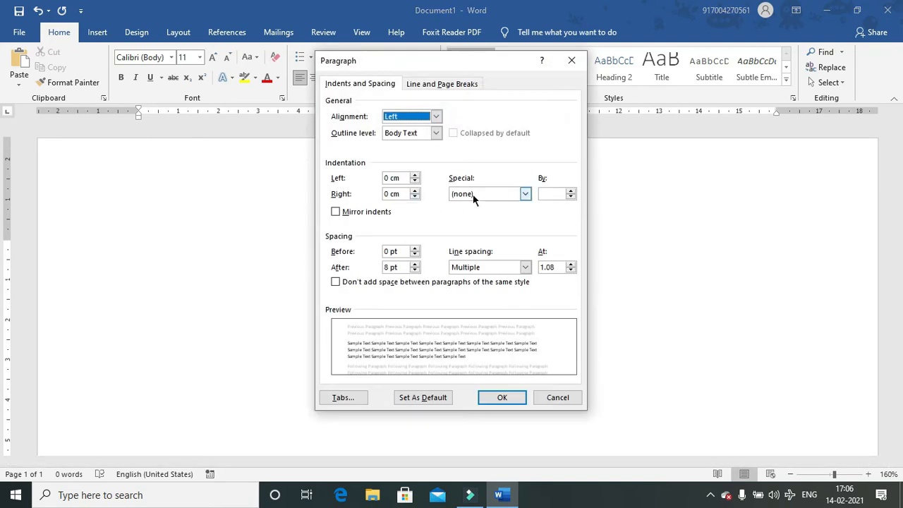
click(473, 198)
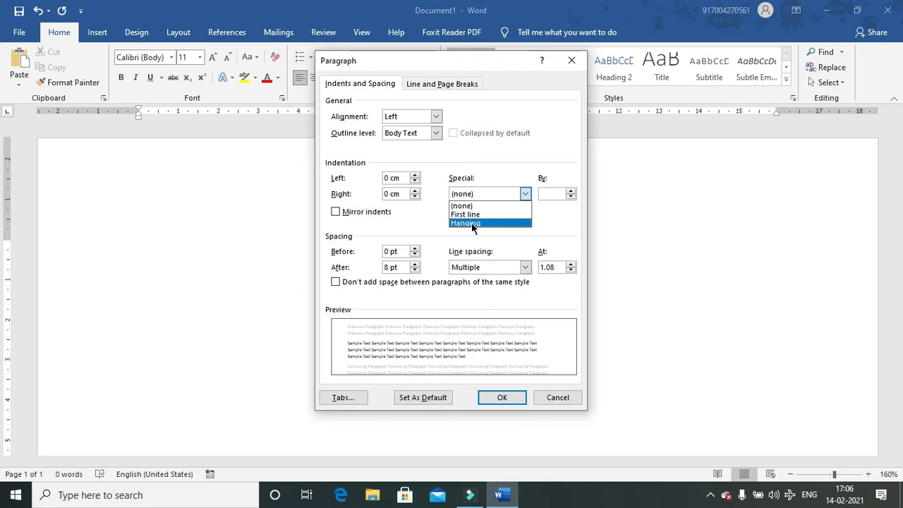
click(472, 225)
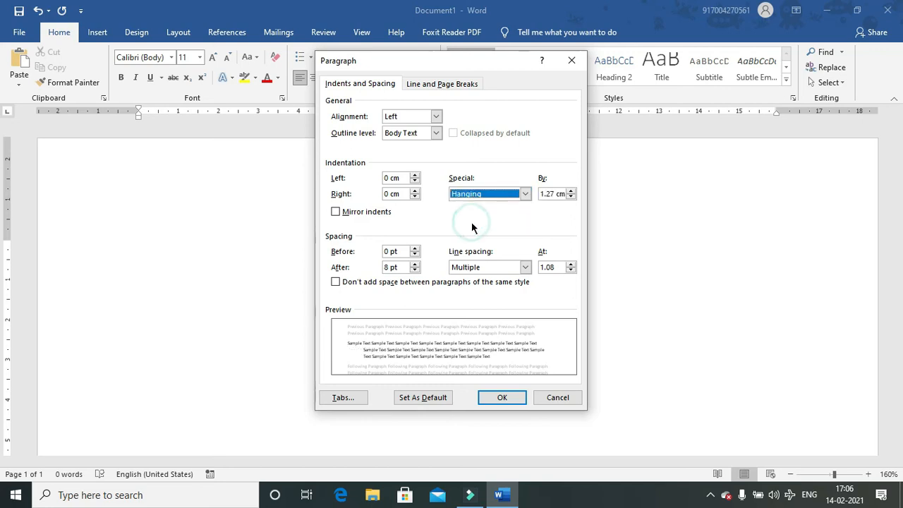
click(503, 399)
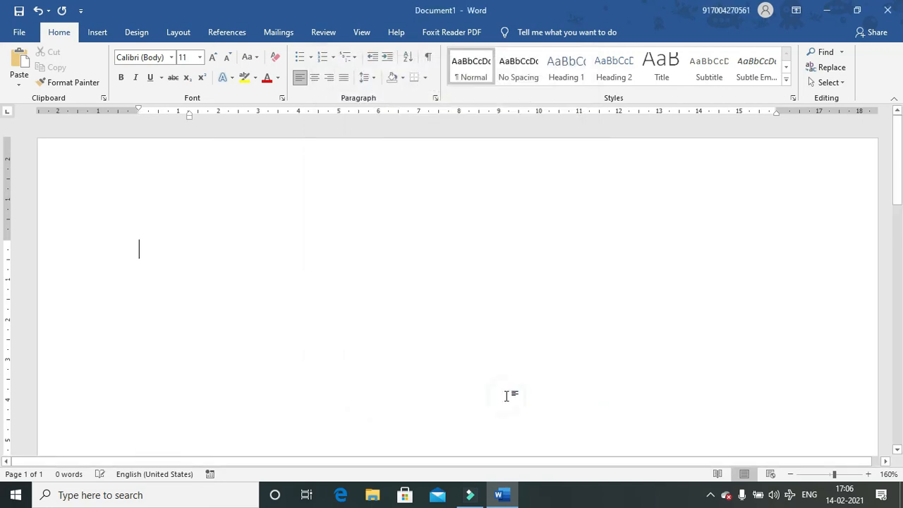
- Generate new sample paragraphs with =rand() to show the hanging indent
text(=)
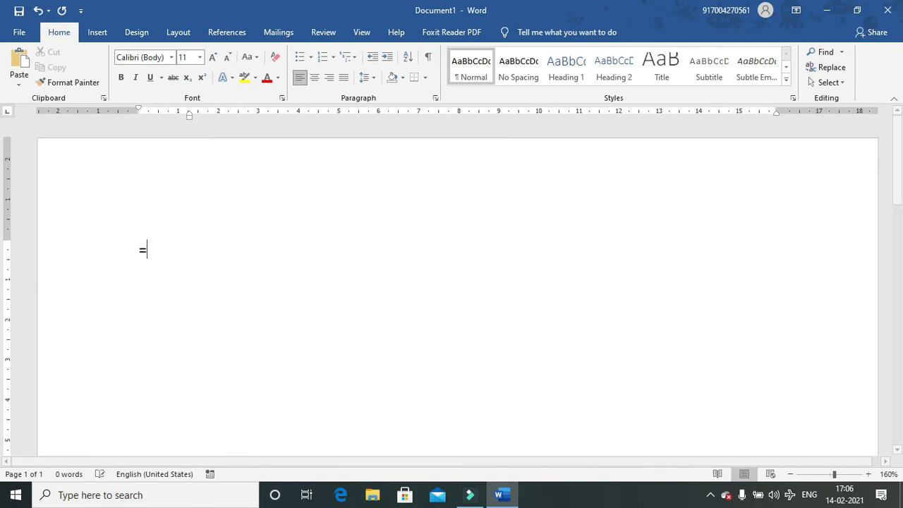
text(rand())
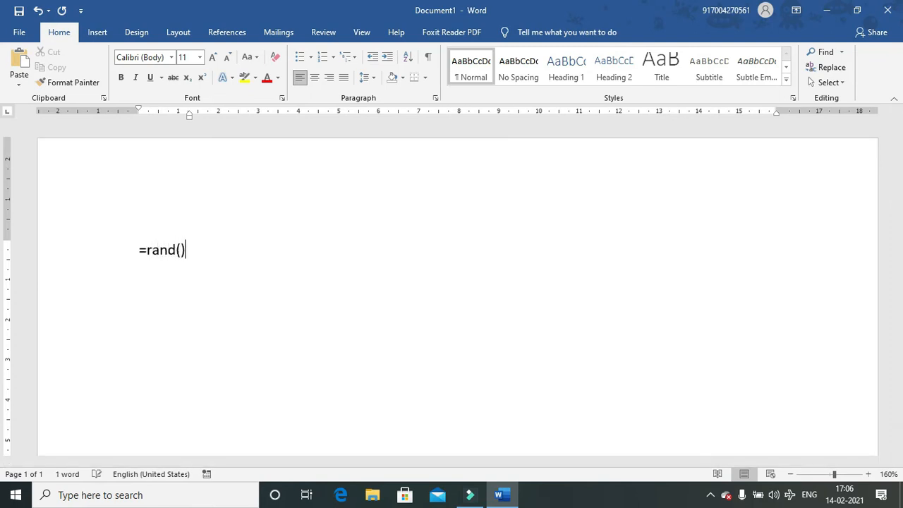
key(Return)
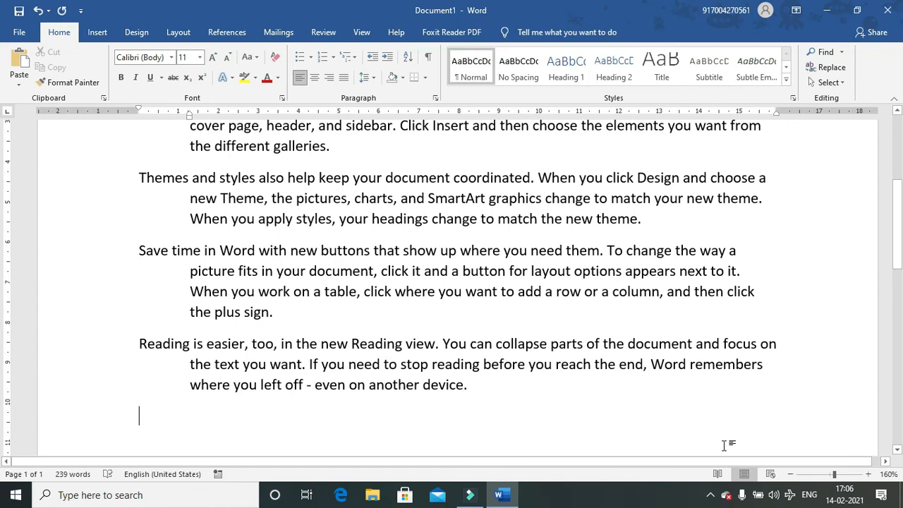
drag(900, 254, 897, 198)
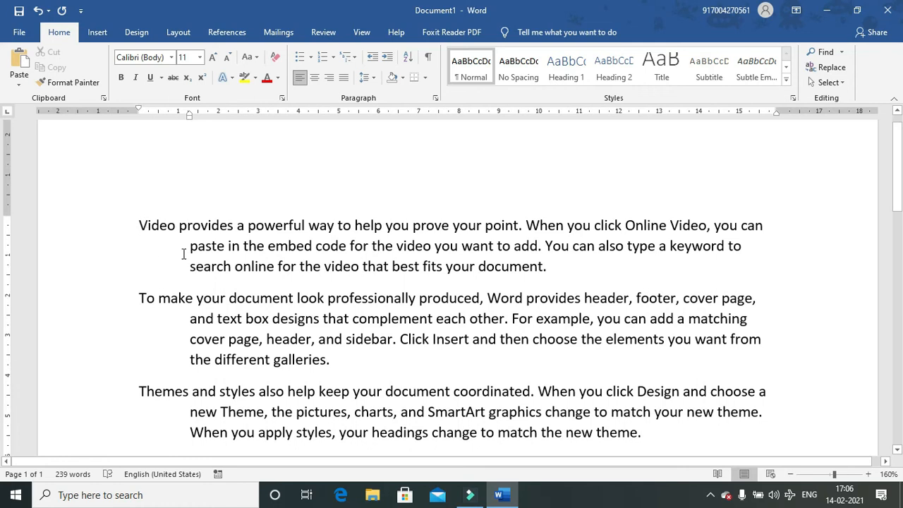
- Switch all five sample paragraphs from a hanging to a 1.27 cm first-line indent
key(ctrl+a)
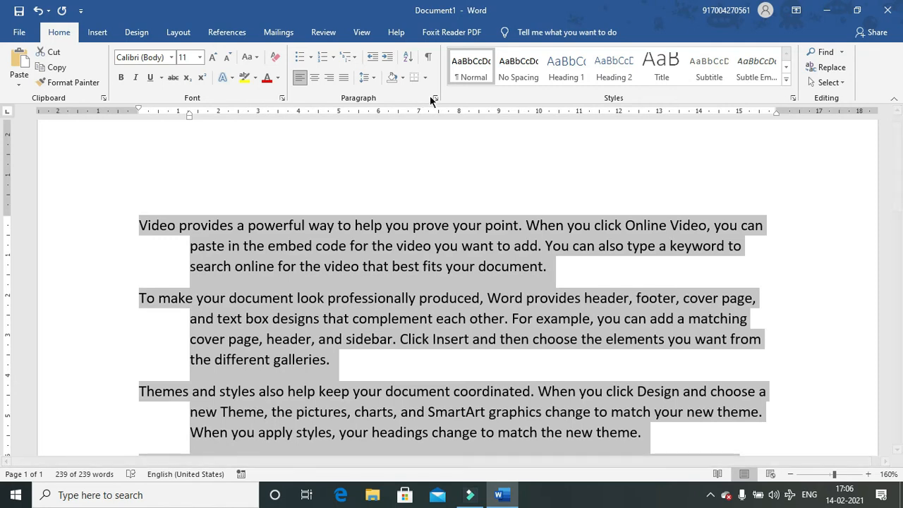
click(436, 98)
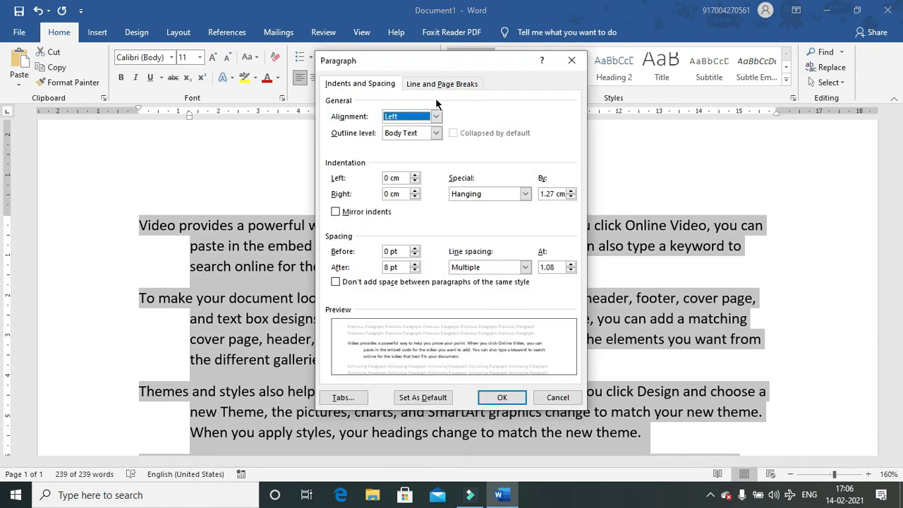
click(487, 193)
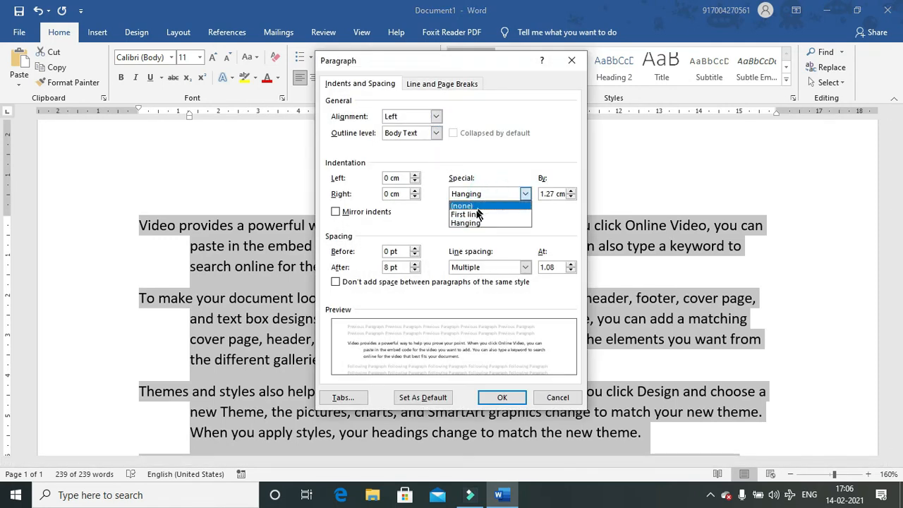
click(469, 214)
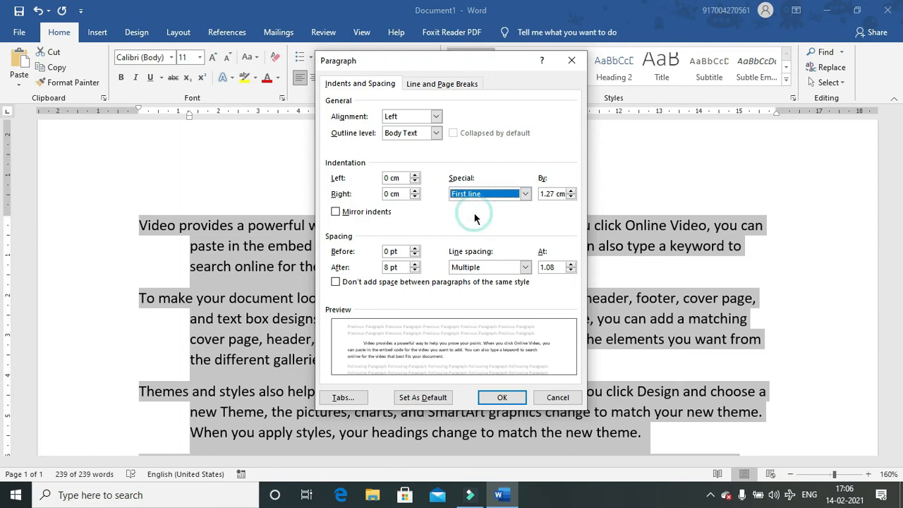
click(498, 396)
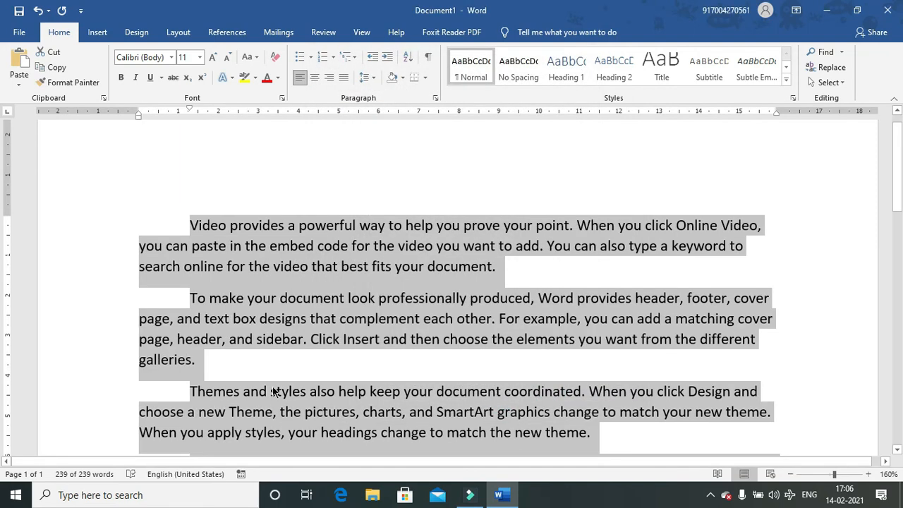
click(248, 383)
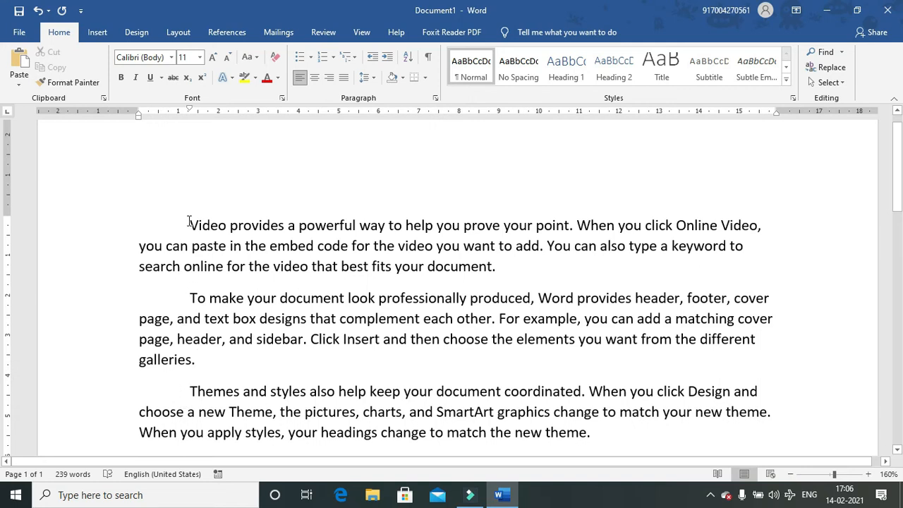
key(ctrl+a)
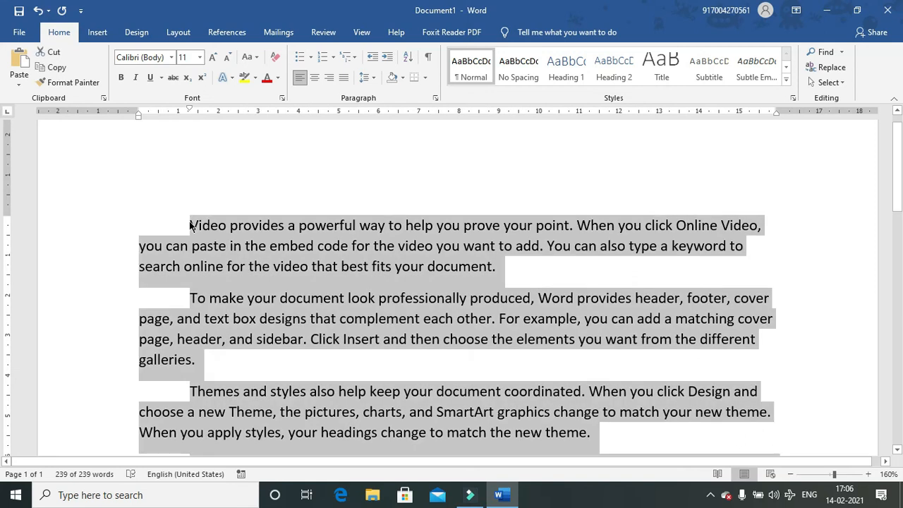
- Apply 0.5 cm left and right indents to all paragraphs, then delete the text
click(436, 99)
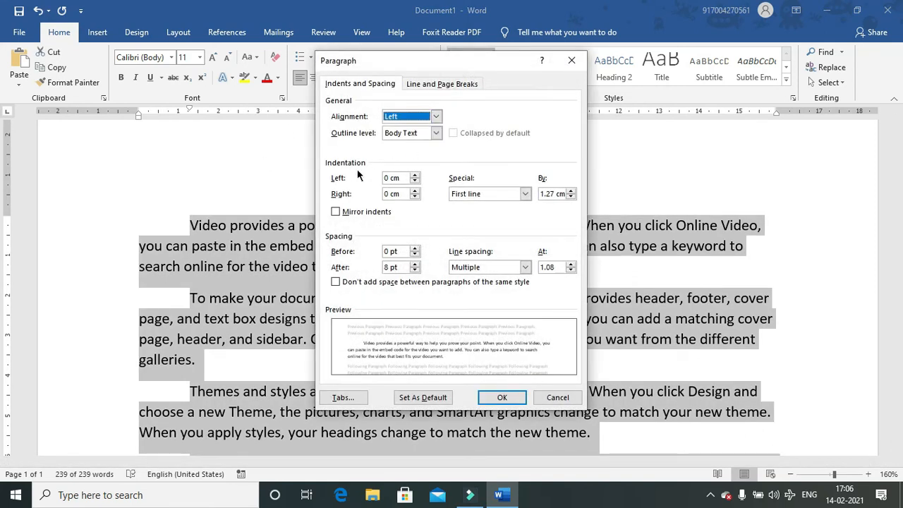
click(416, 178)
click(417, 176)
click(416, 176)
click(416, 176)
click(417, 176)
click(417, 191)
click(416, 191)
click(416, 191)
click(416, 191)
click(416, 191)
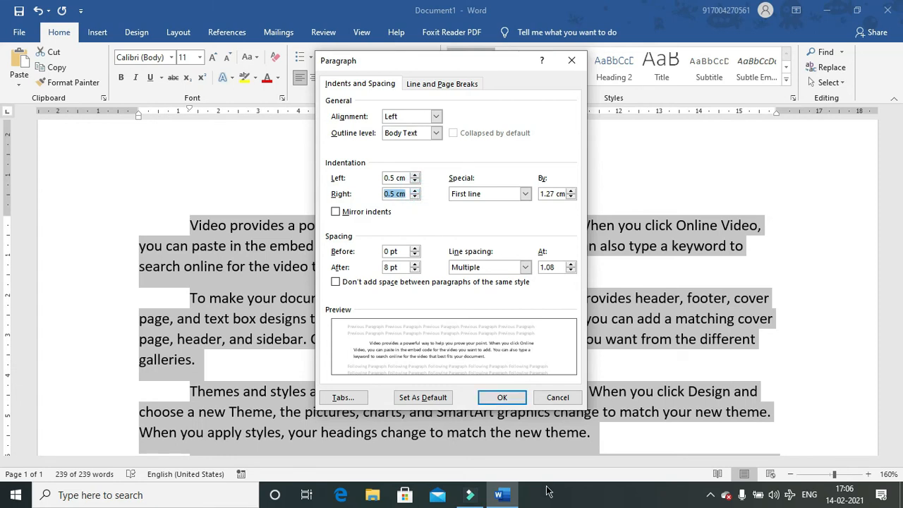
click(496, 398)
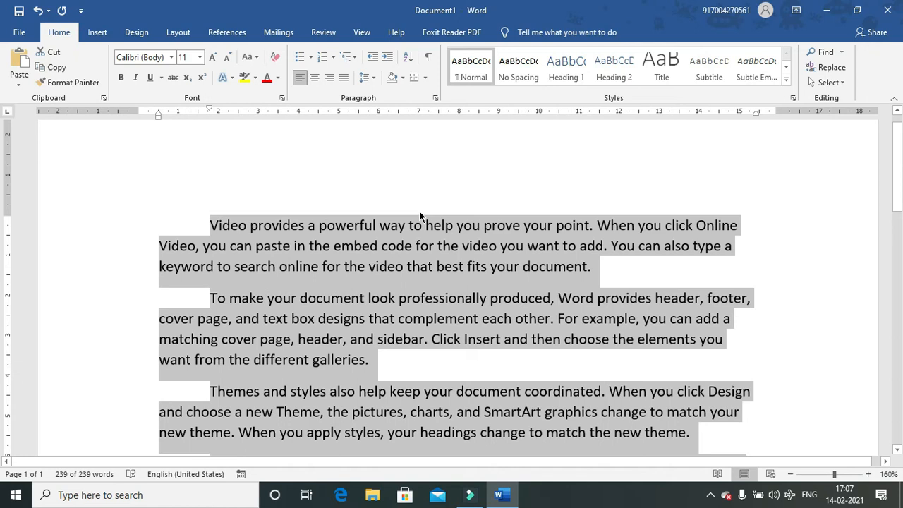
key(Delete)
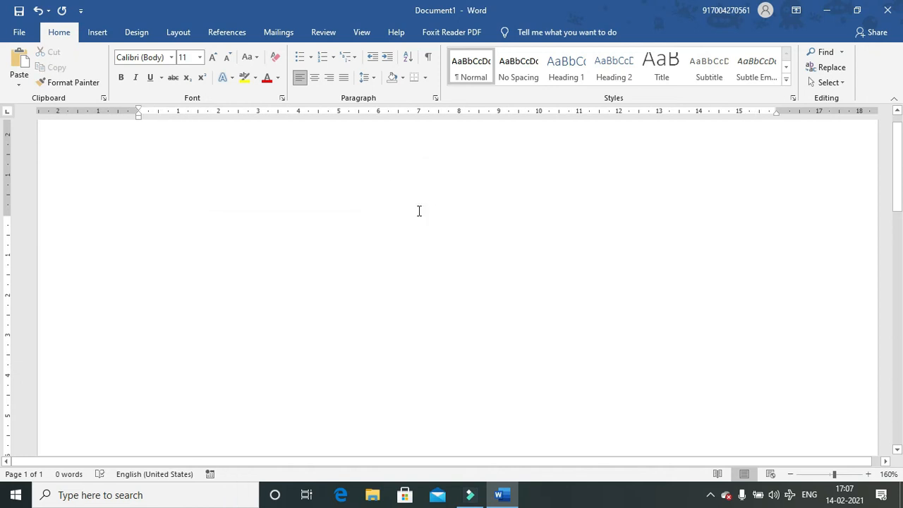
- Type the heading Roll, Name, Mobile No separated by tabs
click(434, 99)
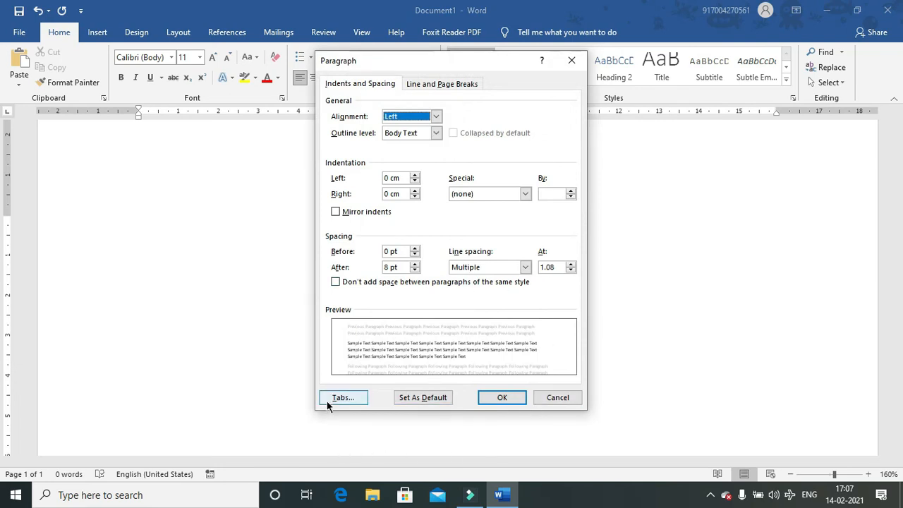
click(569, 400)
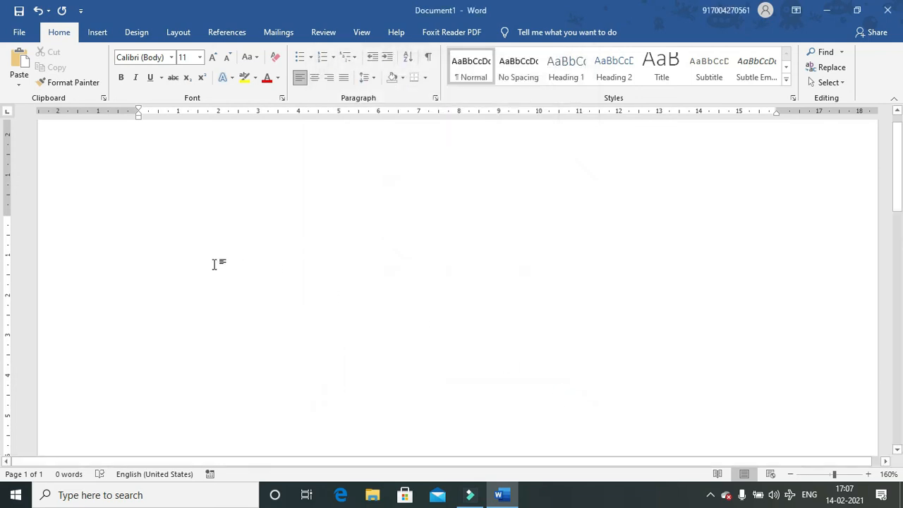
text(Name)
key(BackSpace)
key(BackSpace)
key(BackSpace)
key(BackSpace)
text(Roll)
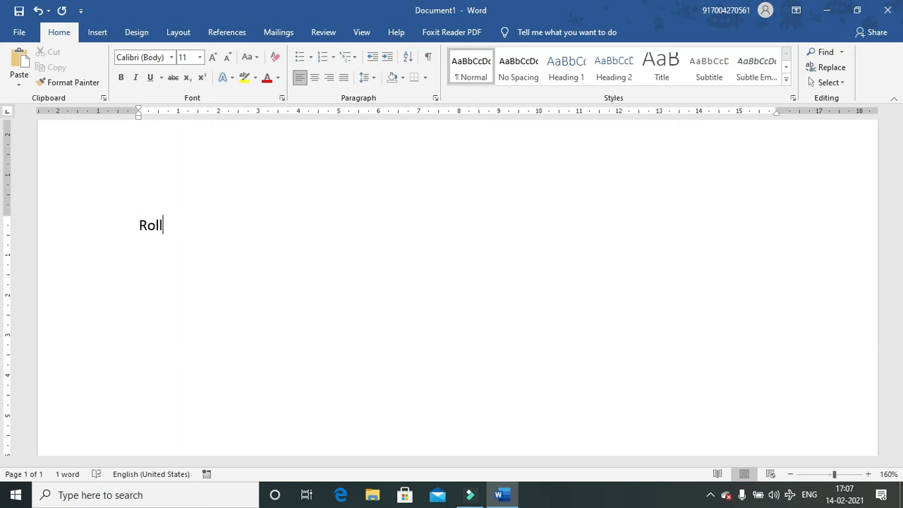
key(Tab)
text(Name)
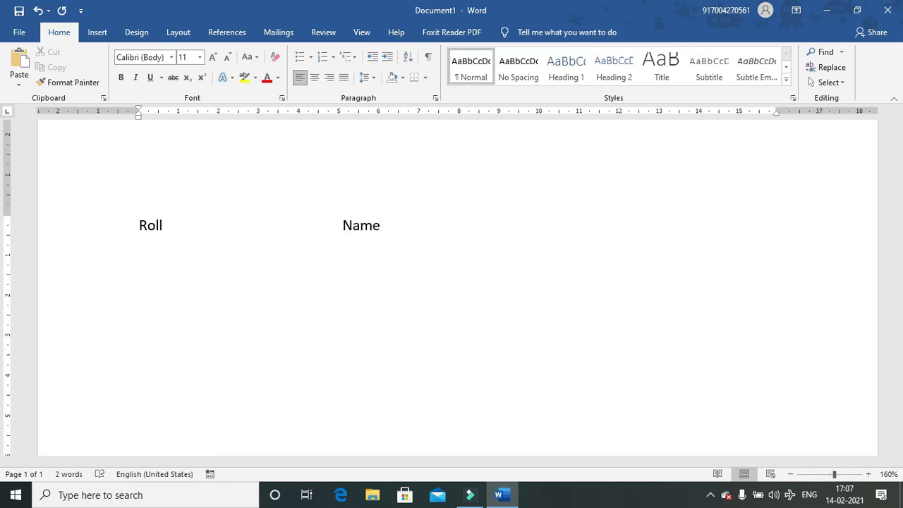
key(Tab)
key(Tab)
key(Tab)
text(Mobile No)
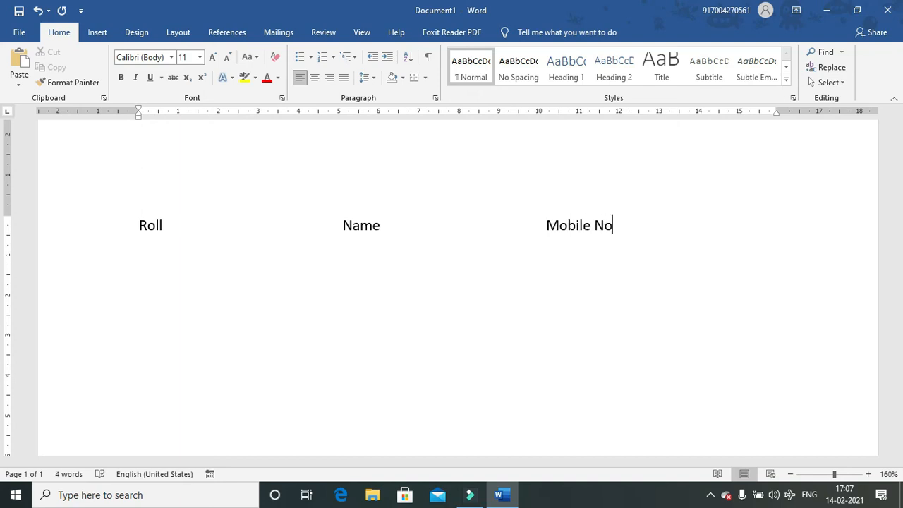
- Add row 01 with a student's name and mobile number in the tabbed columns
key(Return)
key(Tab)
key(Tab)
key(Tab)
key(Tab)
key(Tab)
key(Tab)
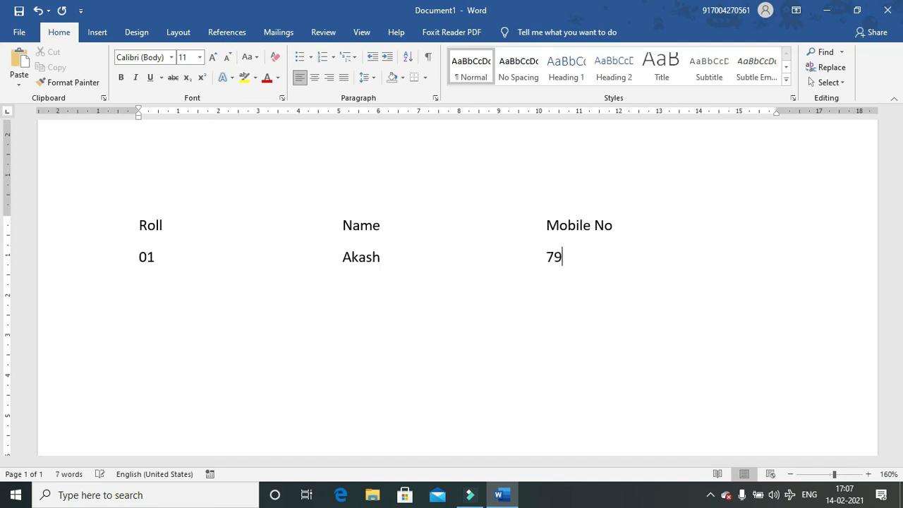
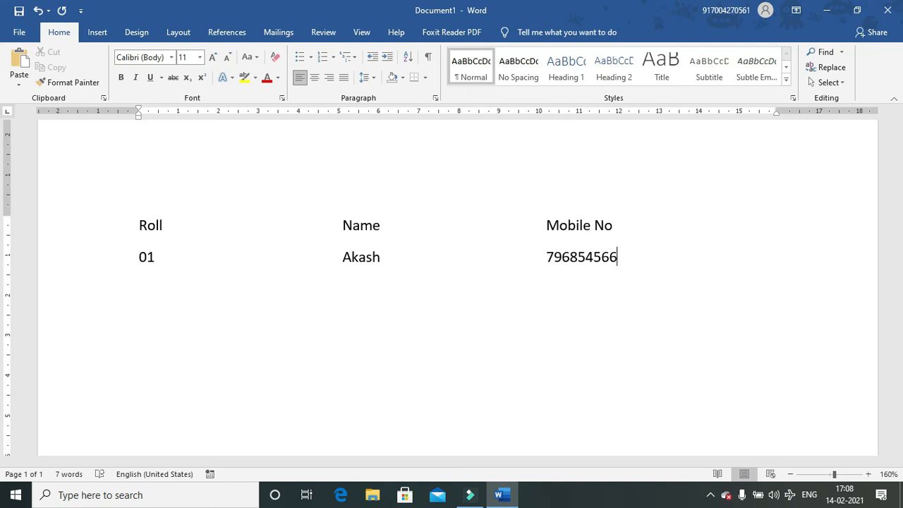
- Zoom the page out from 160% to 120%
click(790, 474)
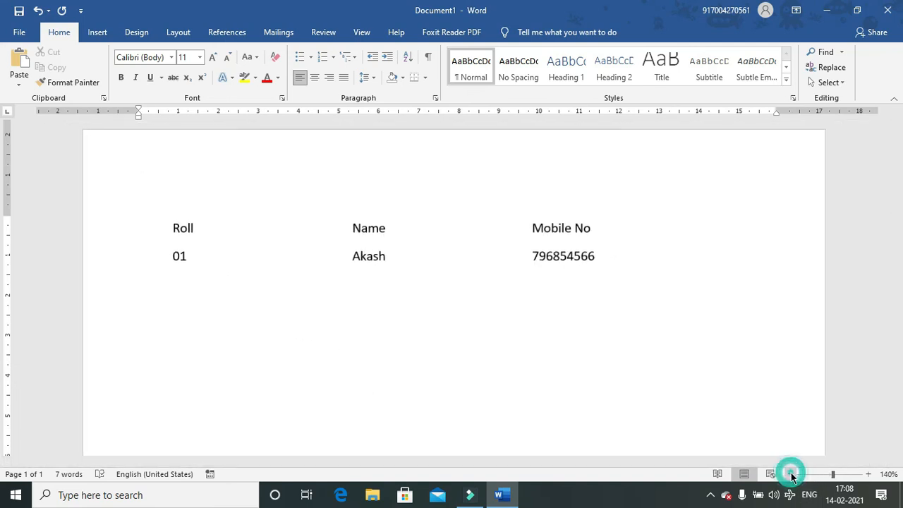
click(790, 475)
click(790, 474)
click(791, 474)
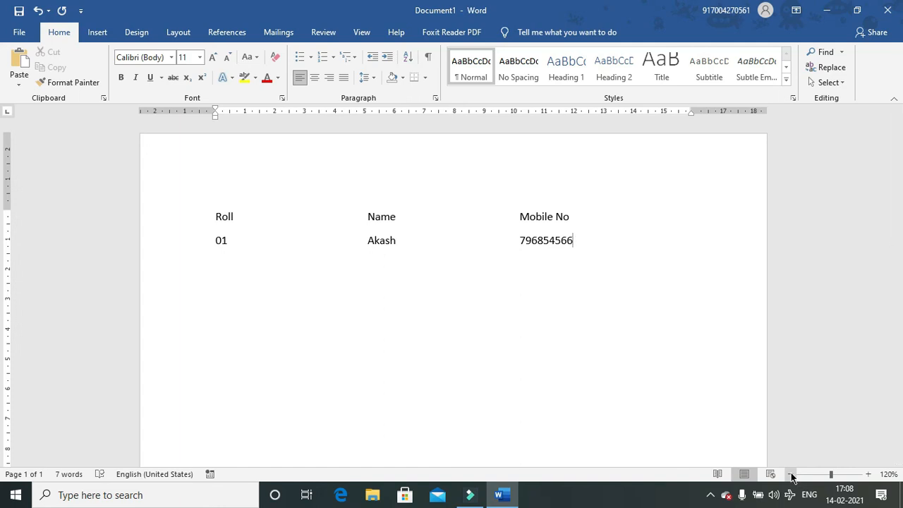
- Clear the page and add a tab stop at 5.5 cm
key(ctrl+a)
key(Delete)
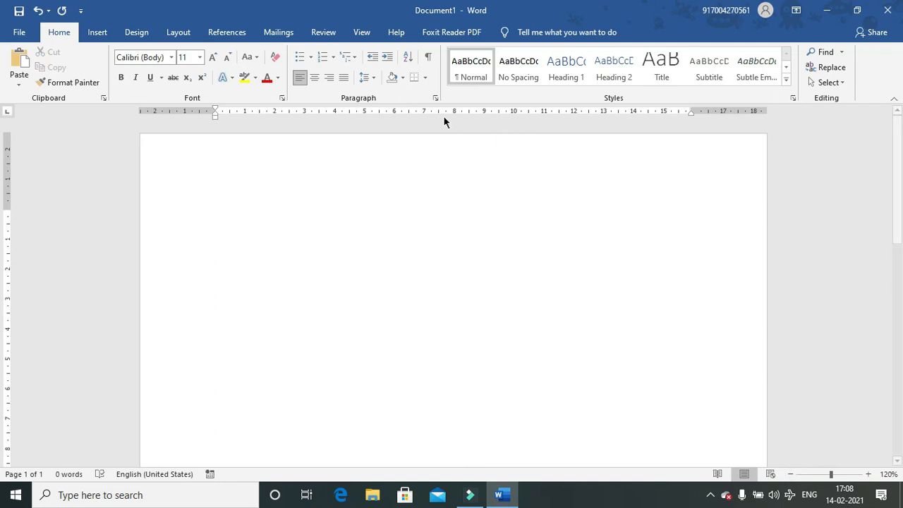
click(435, 97)
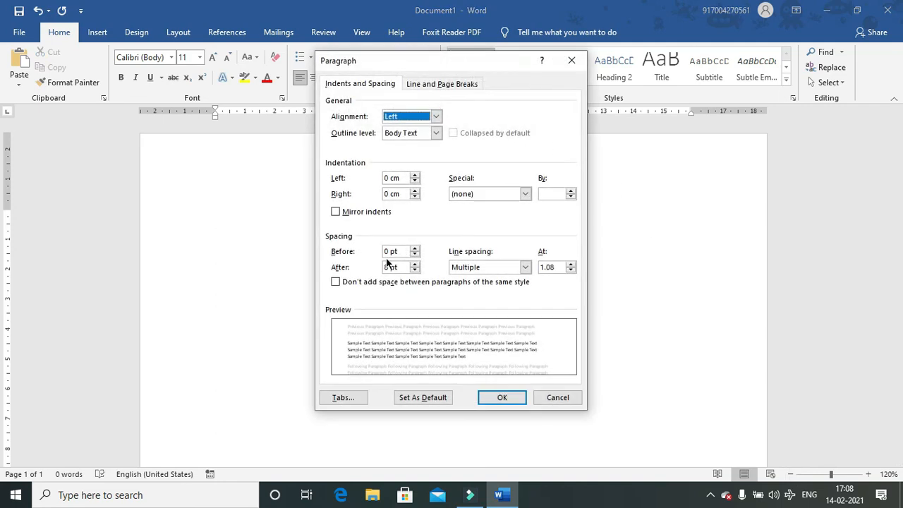
click(332, 397)
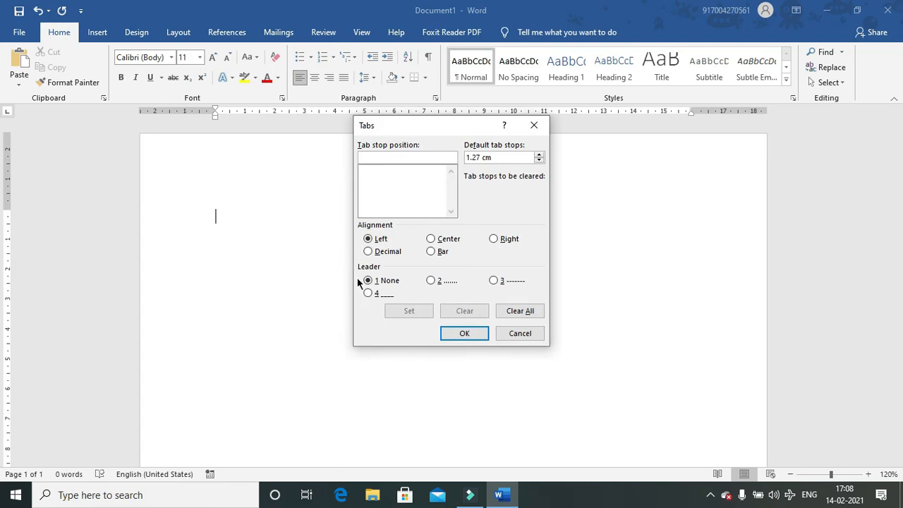
drag(415, 124, 444, 179)
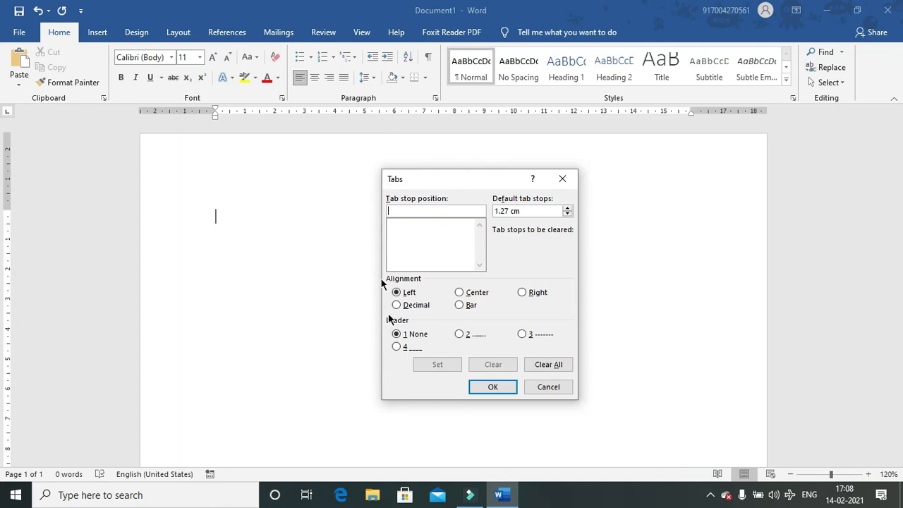
text(5.5)
click(448, 365)
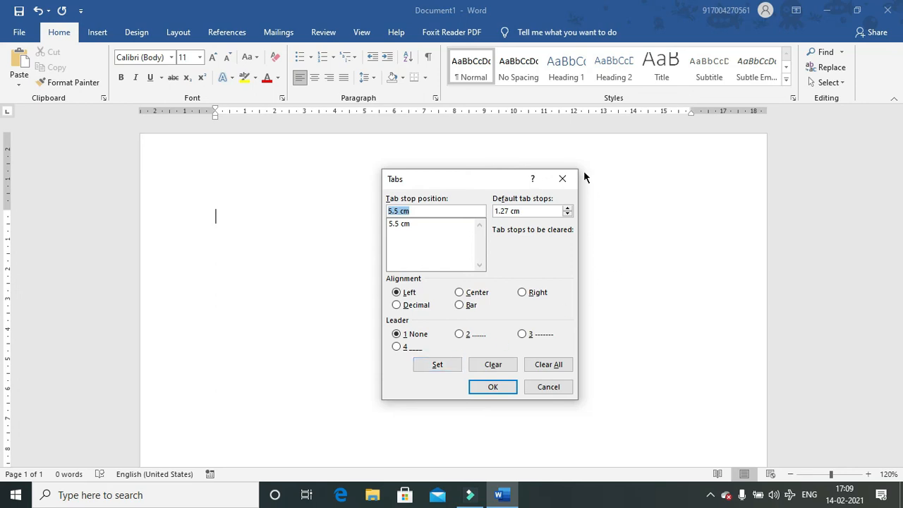
- Add a centre-aligned tab stop at 6.5 cm and confirm the tab settings
text(6.5)
click(461, 294)
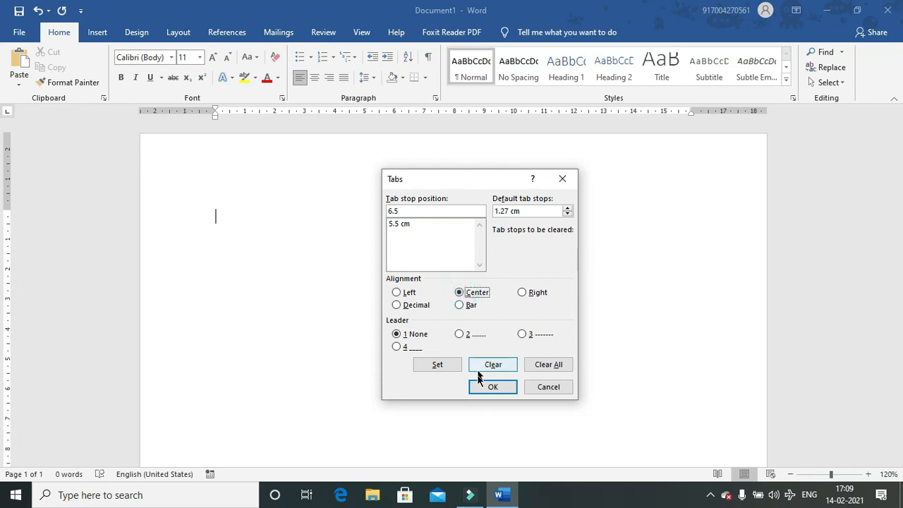
click(415, 365)
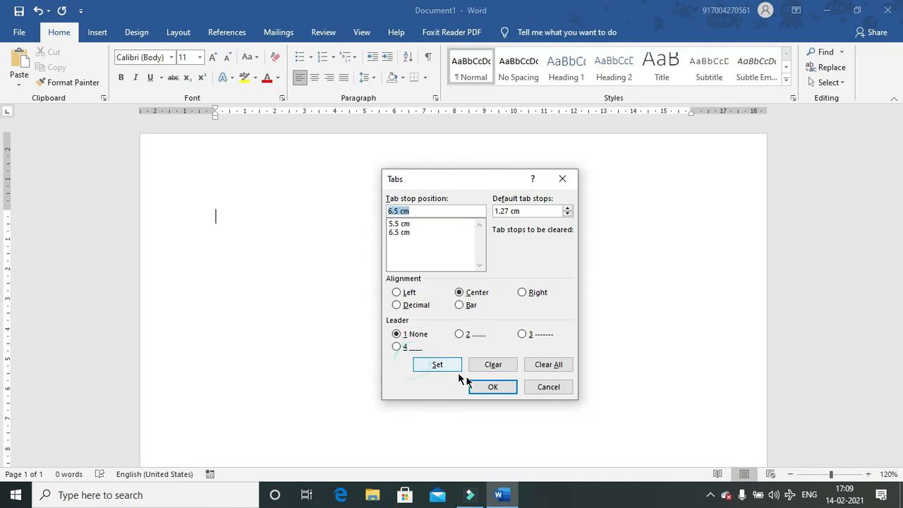
click(480, 386)
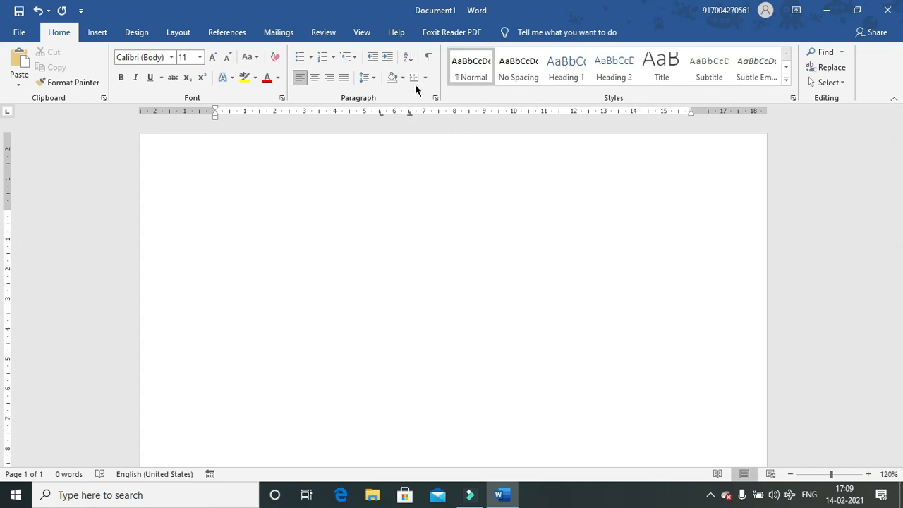
- Replace the 6.5 cm tab stop with a new stop at 9.5 cm
click(436, 98)
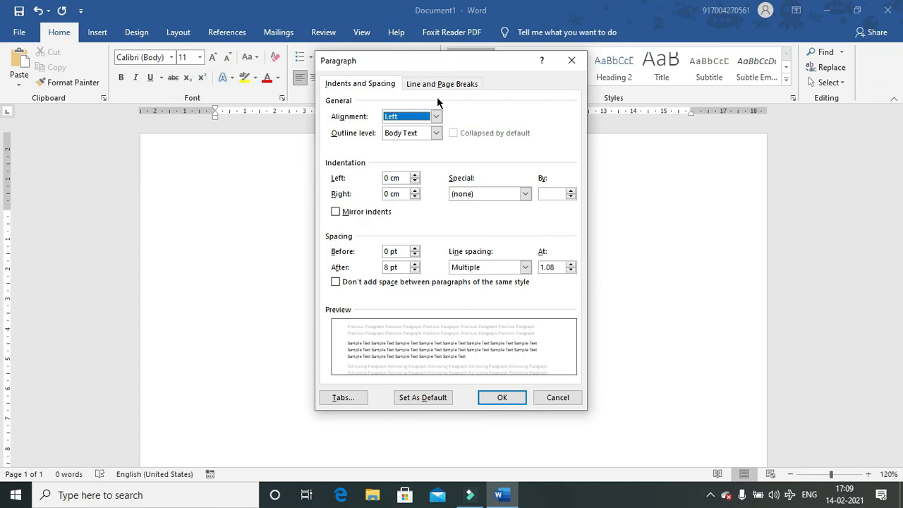
click(344, 397)
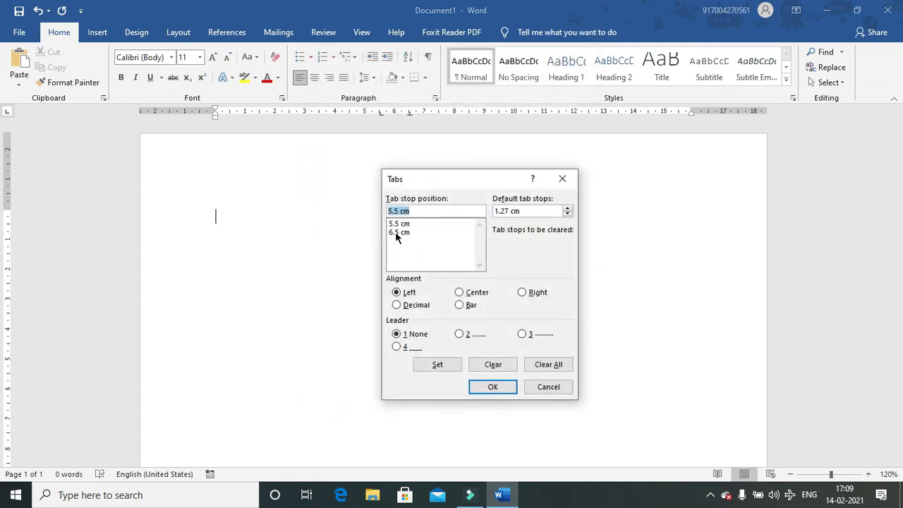
click(395, 232)
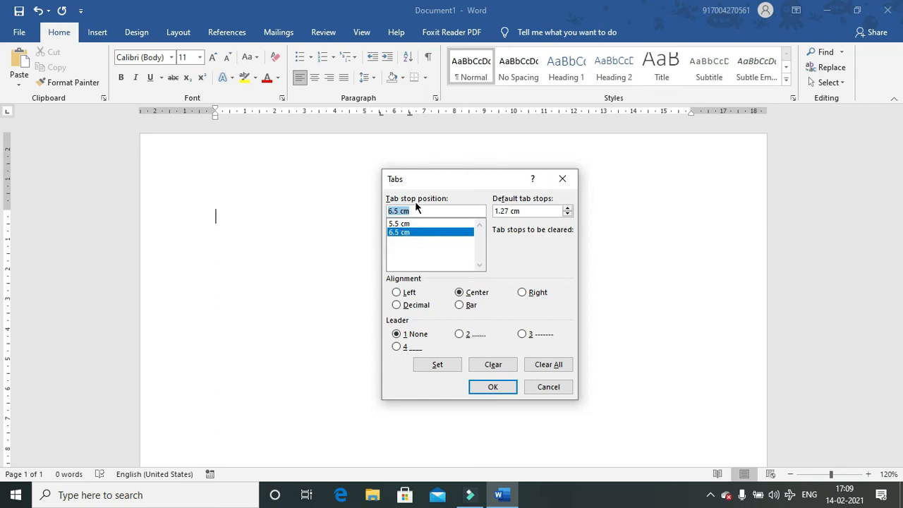
text(9.5)
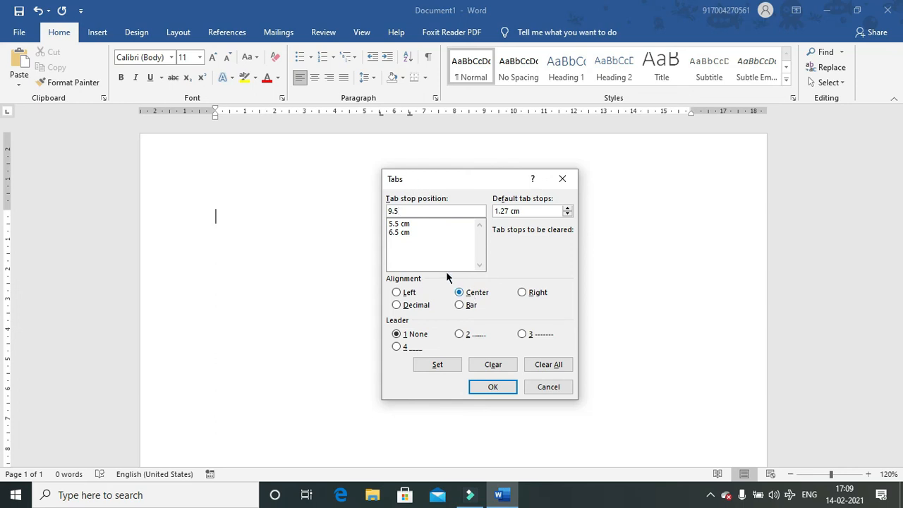
key(BackSpace)
key(BackSpace)
key(BackSpace)
click(394, 233)
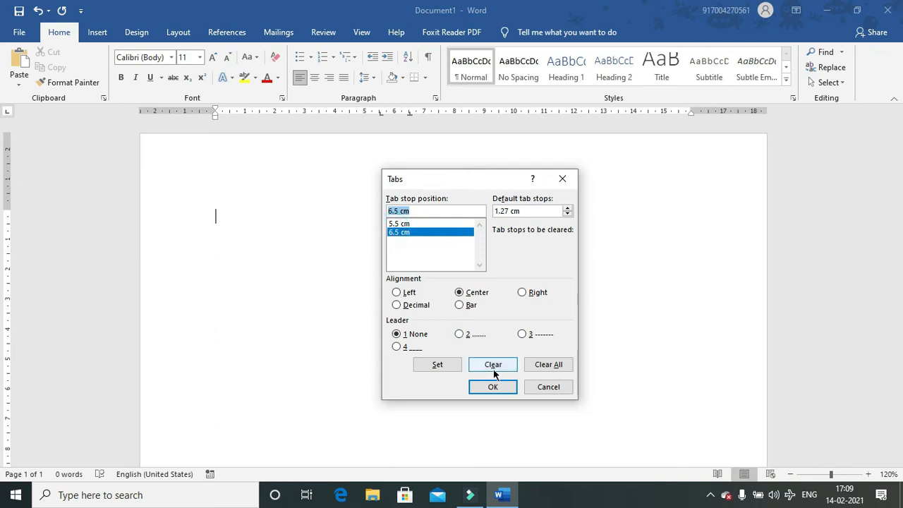
click(492, 366)
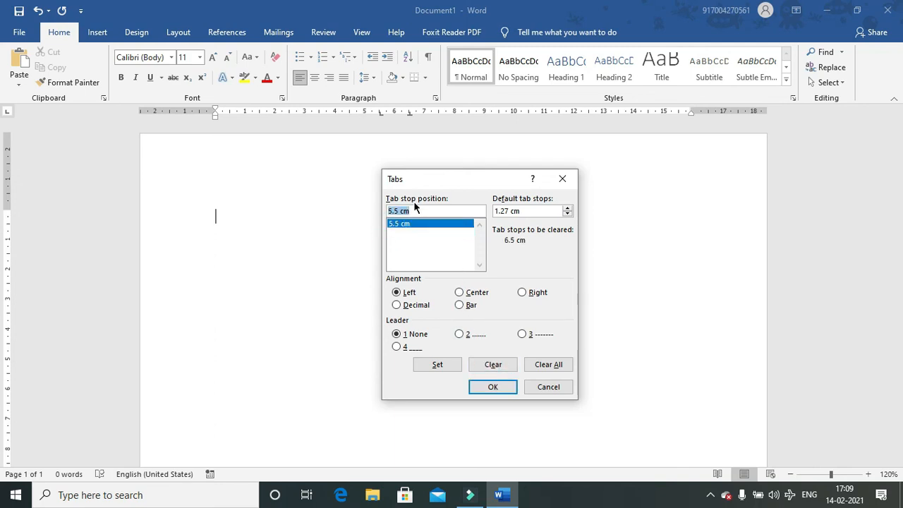
text(9.5)
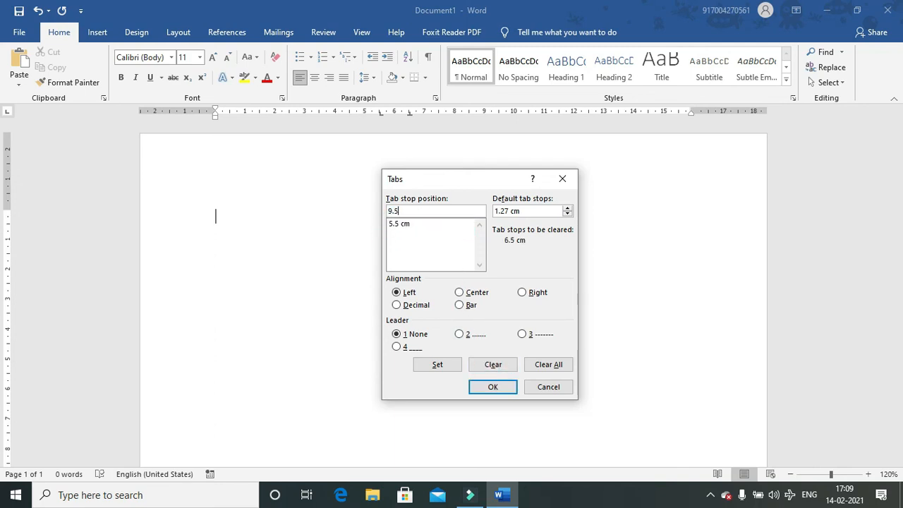
click(438, 365)
click(492, 387)
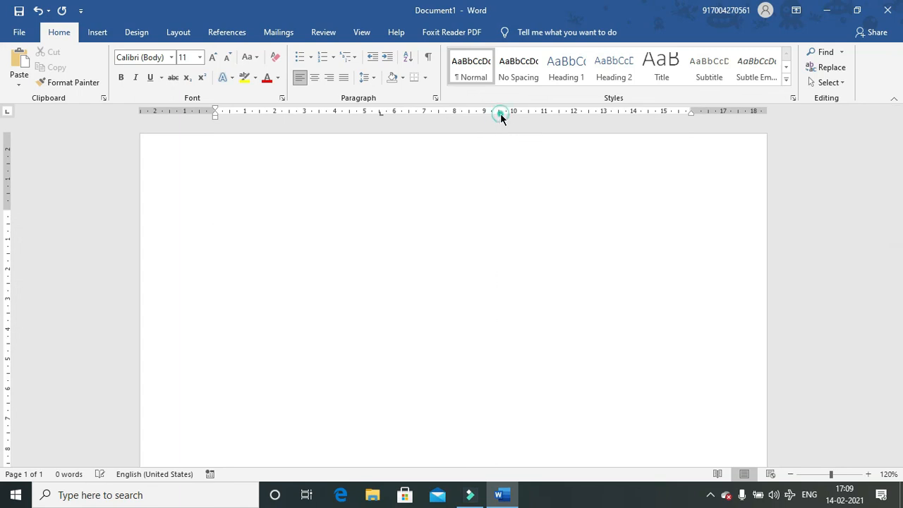
- Change the 9.5 cm tab stop to centre alignment
click(435, 98)
click(343, 398)
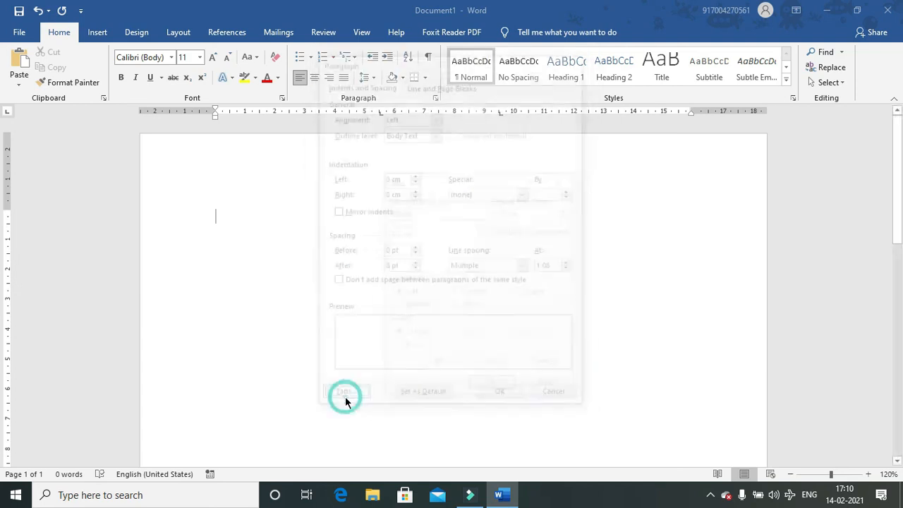
click(400, 232)
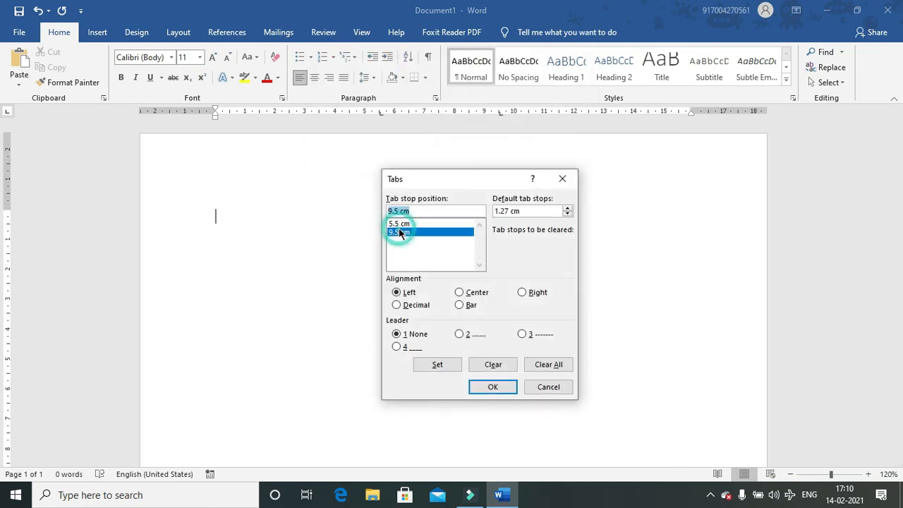
click(468, 295)
click(485, 390)
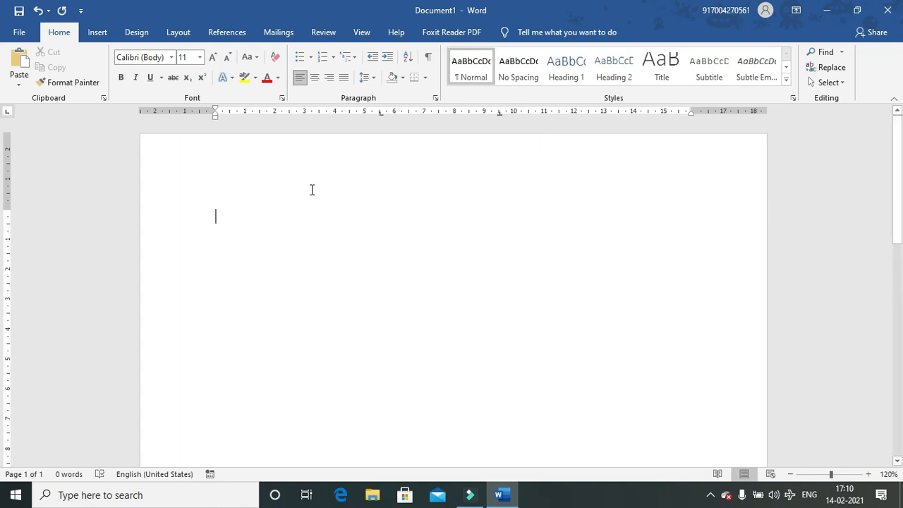
- Type the Roll, Name and Mobile heading on the tab stops and begin row 01
text(ro)
key(BackSpace)
key(BackSpace)
text(Roll				)
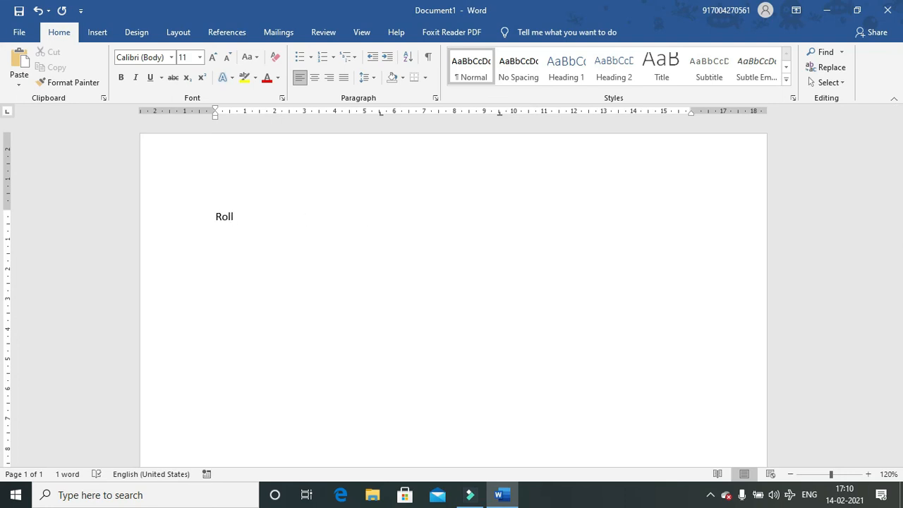
text(Name)
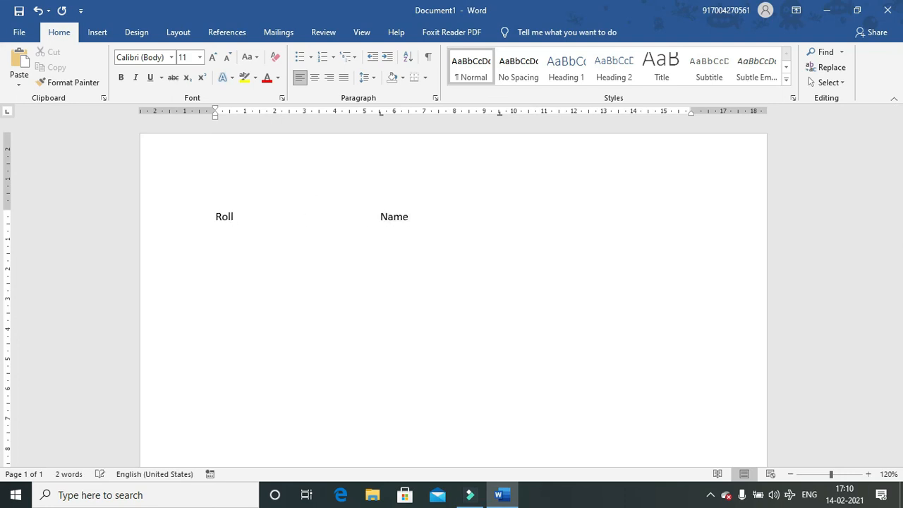
key(Tab)
text(Mob)
text(ile )
text(01)
- Fill row 01 with a student's name and mobile number, then start row 02 with another name
key(Tab)
text(Akash)
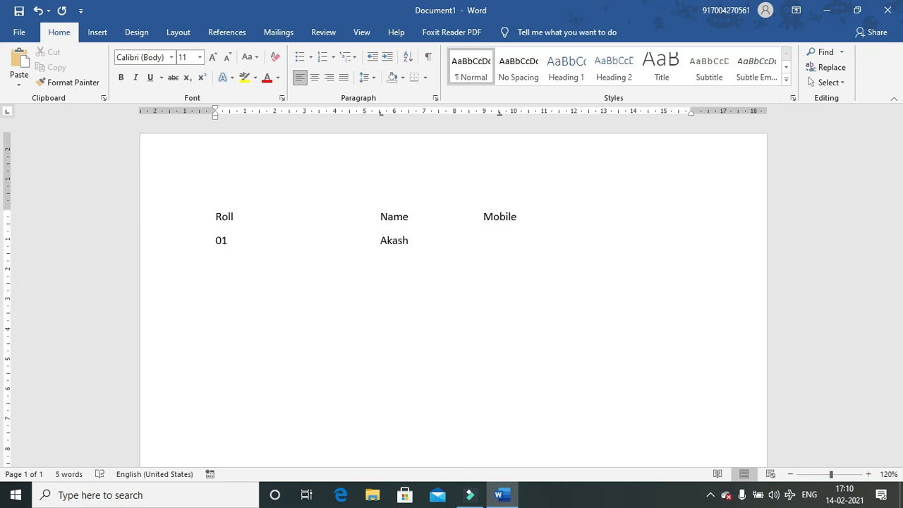
key(Tab)
key(Return)
text(02	)
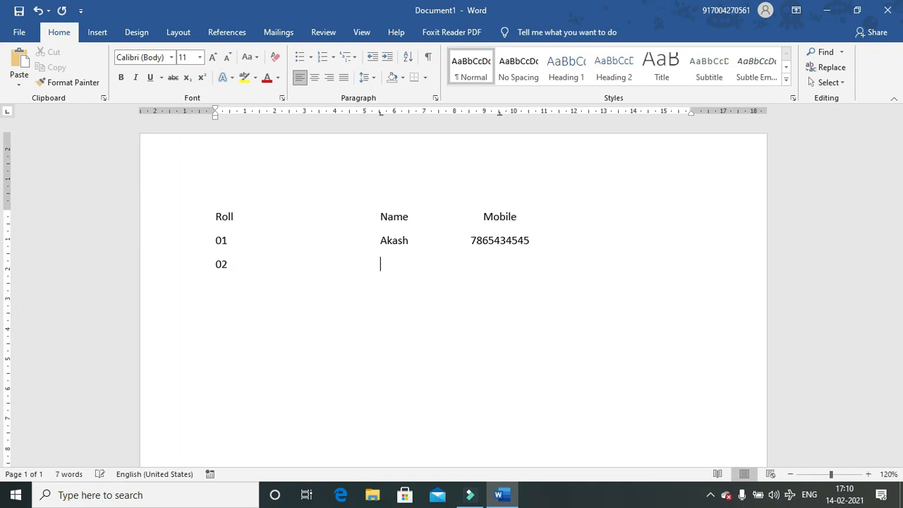
text(suresh)
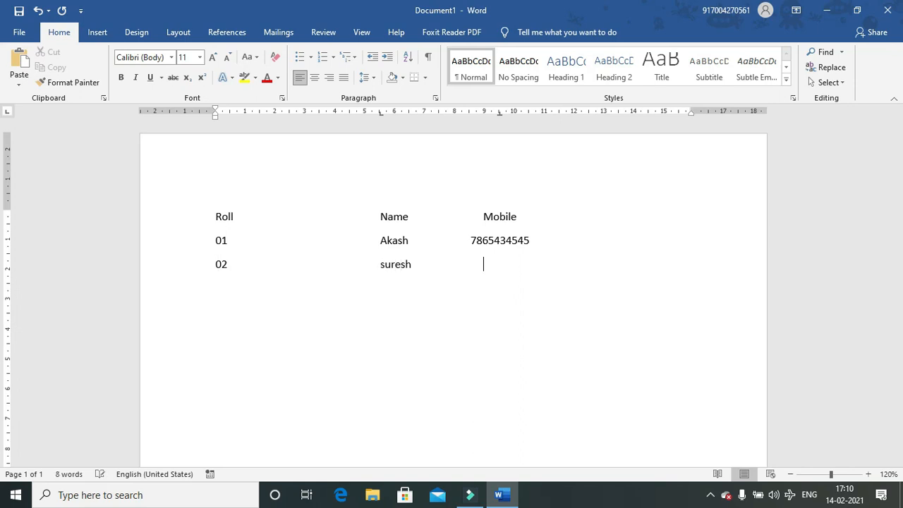